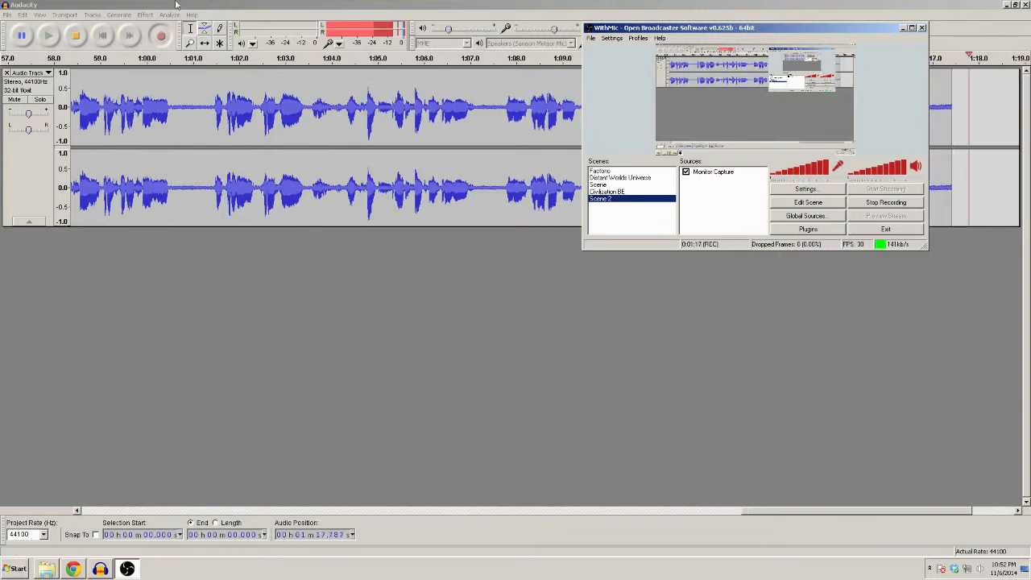
Switch to Audacity and look up the Noise Removal and Normalize effects for cleaning the voice track
{"action": "left_click", "coordinate": [313, 400]}
{"action": "left_click", "coordinate": [150, 15]}
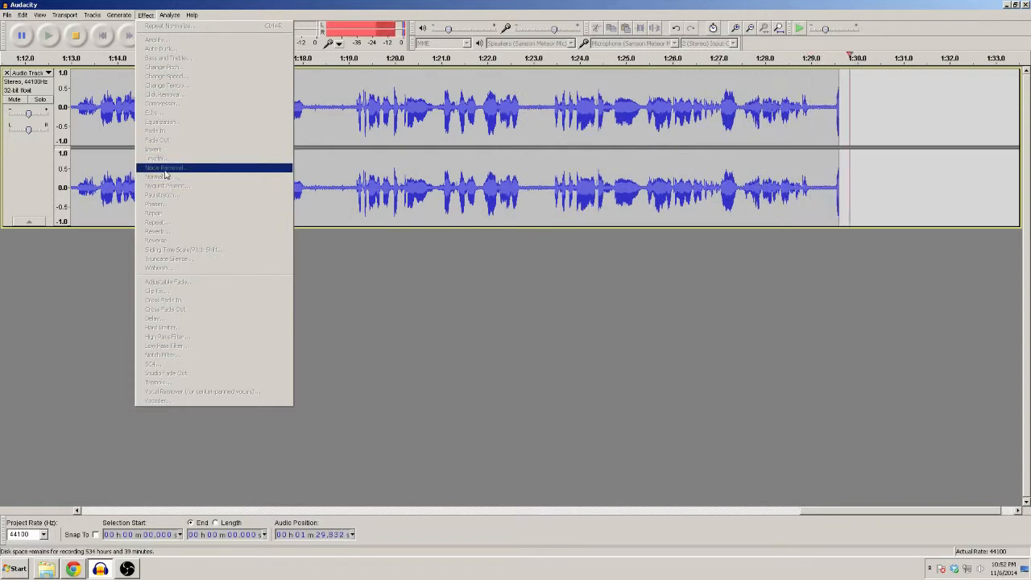
{"action": "left_click", "coordinate": [419, 330]}
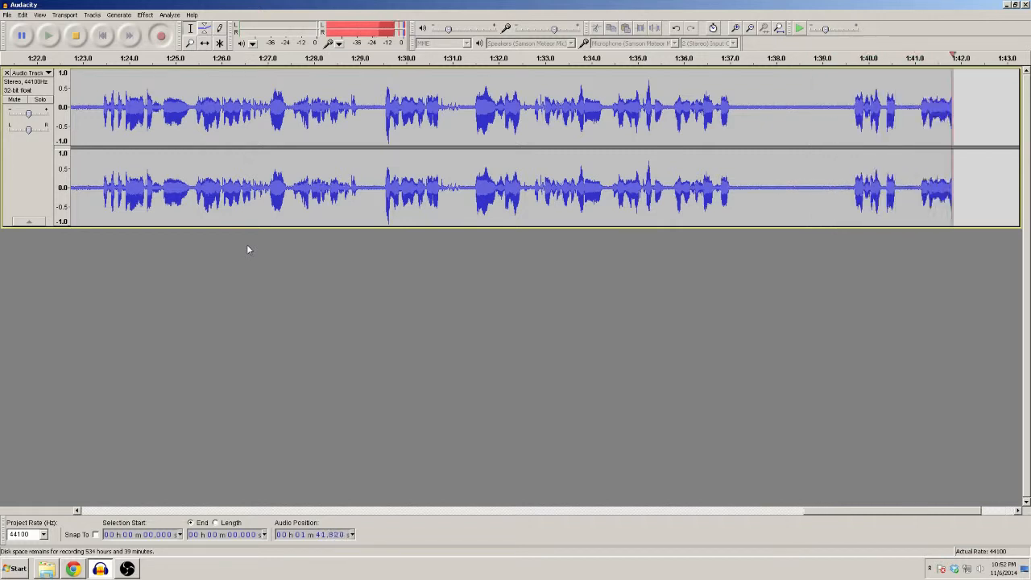
{"action": "left_click", "coordinate": [145, 15]}
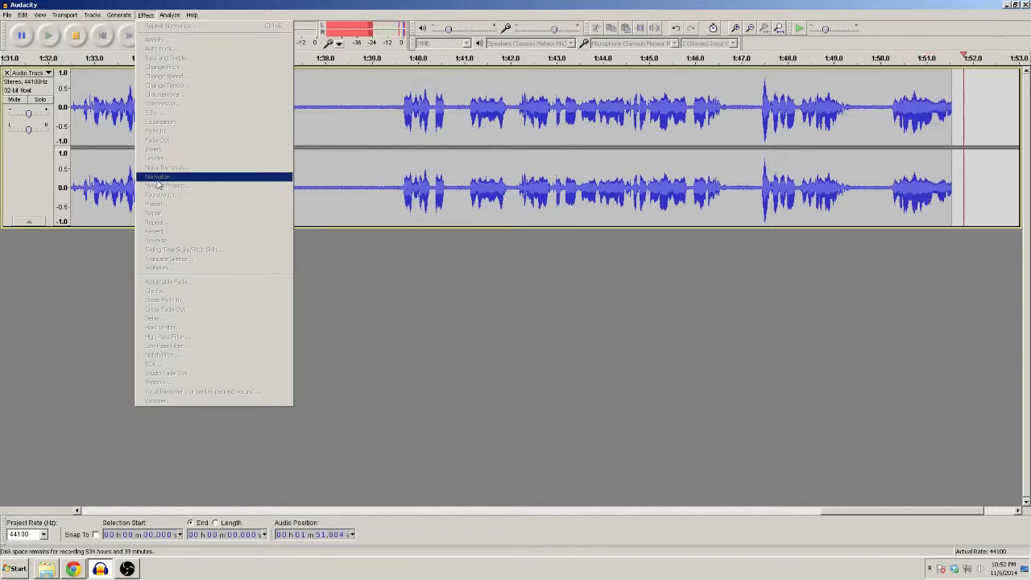
{"action": "left_click", "coordinate": [857, 284]}
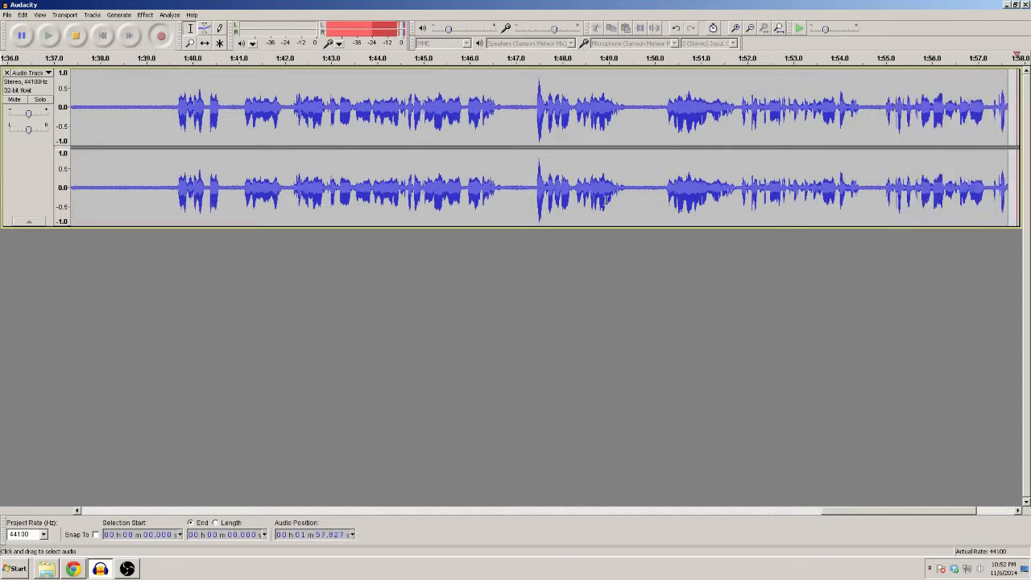
{"action": "left_click", "coordinate": [147, 16]}
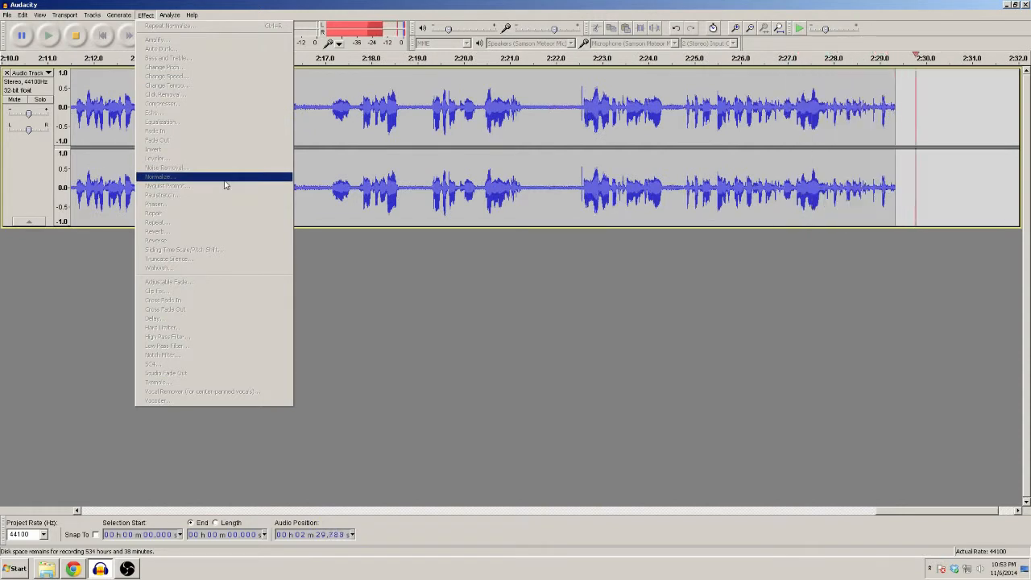
{"action": "left_click", "coordinate": [387, 4]}
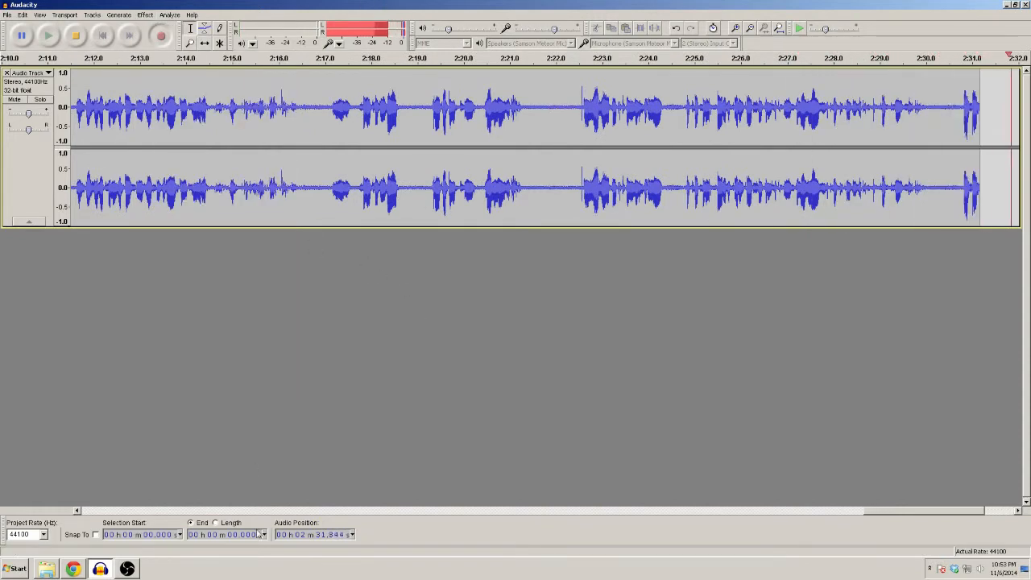
Bring up the BTS Ep1 video folder, and start Lightworks
{"action": "left_click", "coordinate": [45, 568]}
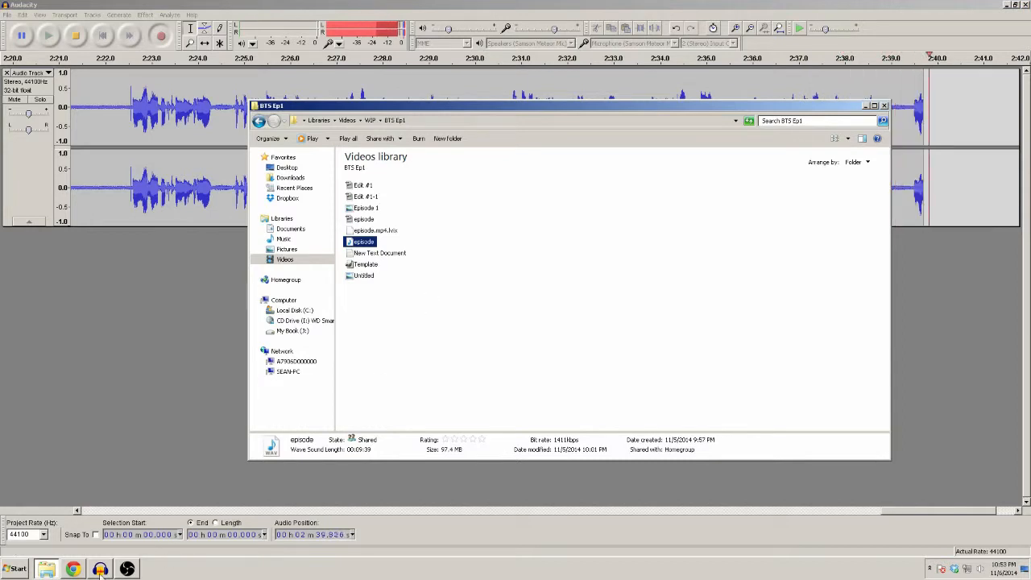
{"action": "left_click", "coordinate": [16, 569]}
{"action": "left_click", "coordinate": [52, 446]}
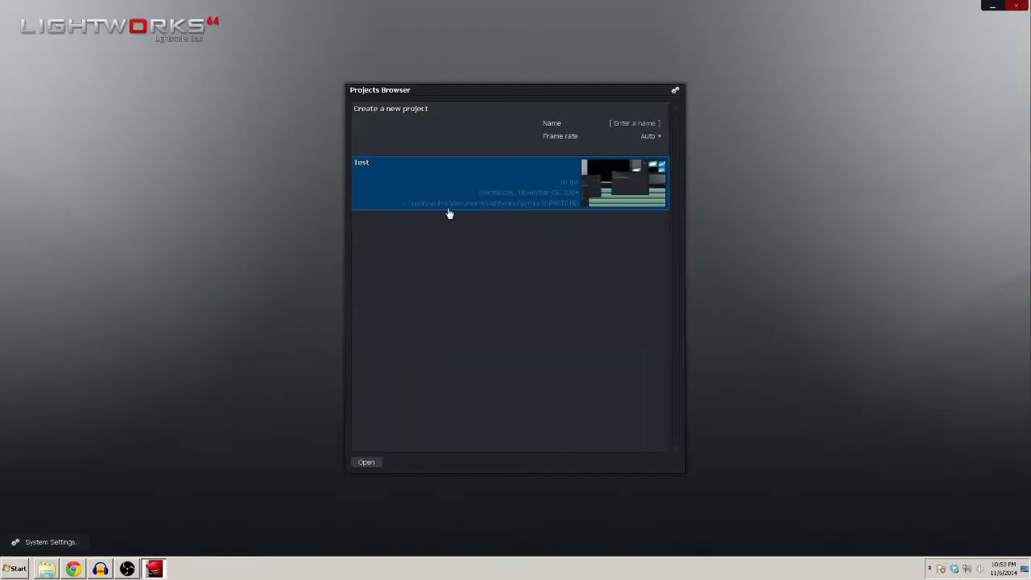
Permanently destroy the existing Test project and create a new project named test with the frame rate on Auto
{"action": "right_click", "coordinate": [453, 189]}
{"action": "left_click", "coordinate": [478, 279]}
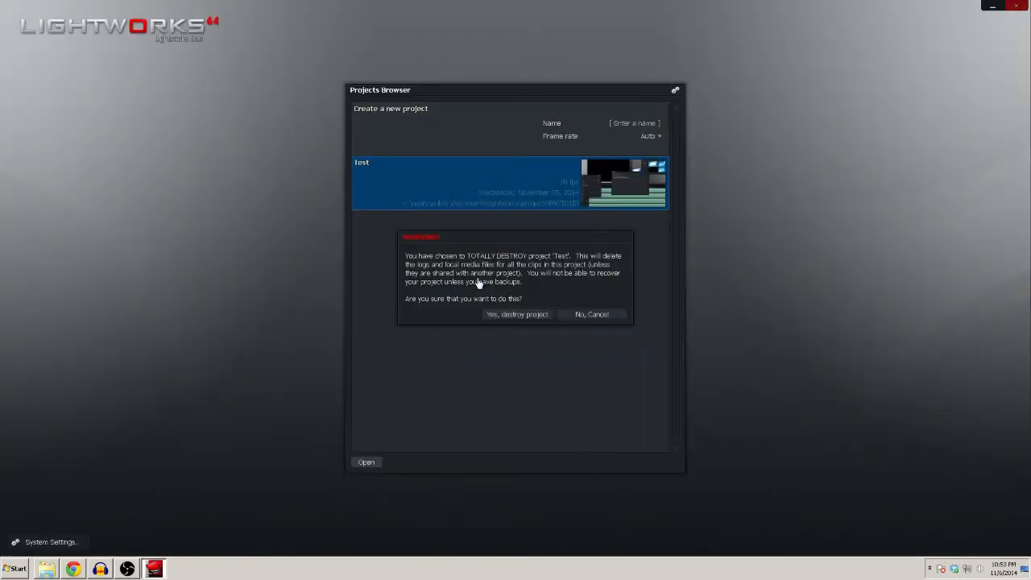
{"action": "left_click", "coordinate": [541, 314]}
{"action": "left_click", "coordinate": [706, 171]}
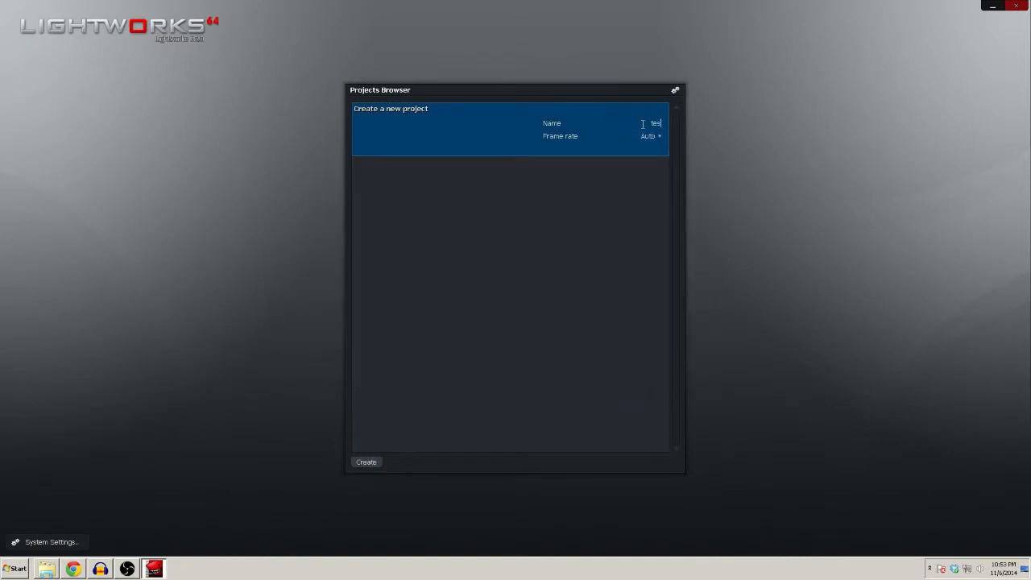
{"action": "left_click", "coordinate": [375, 463]}
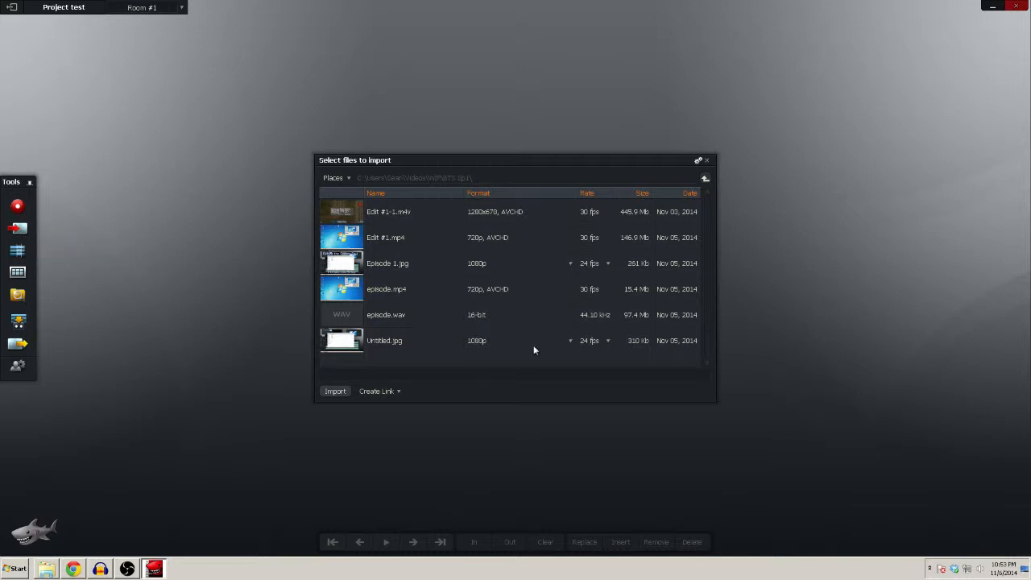
Import episode.mp4 and episode.wav from the BTS Ep1 folder into the project
{"action": "left_click", "coordinate": [415, 291]}
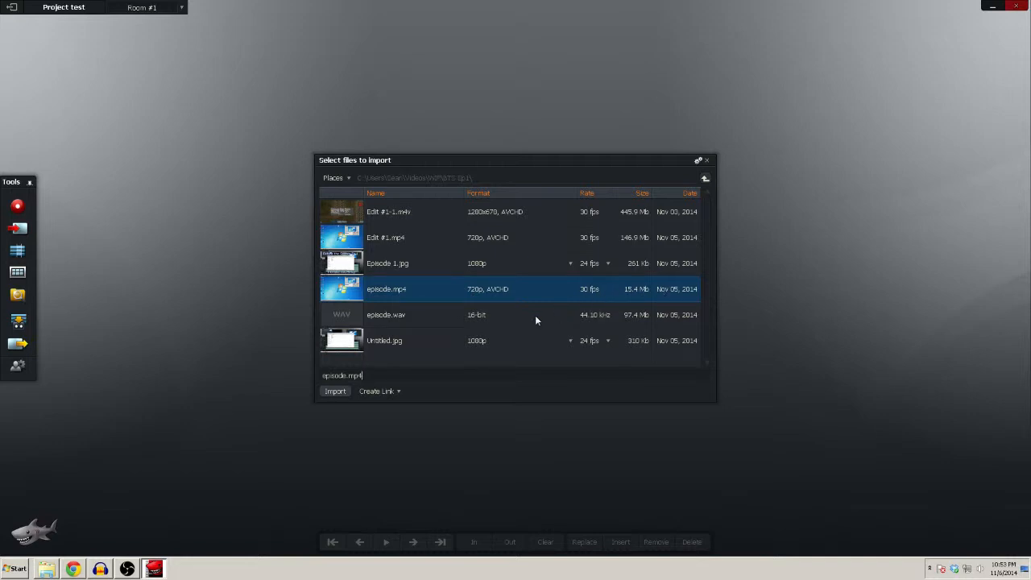
{"action": "left_click", "coordinate": [335, 392]}
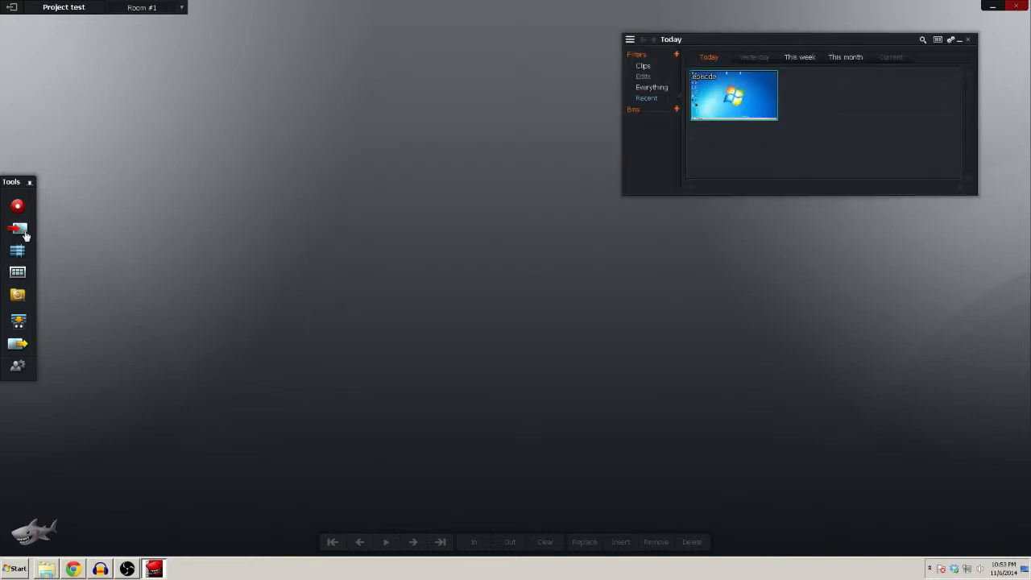
{"action": "left_click", "coordinate": [17, 250]}
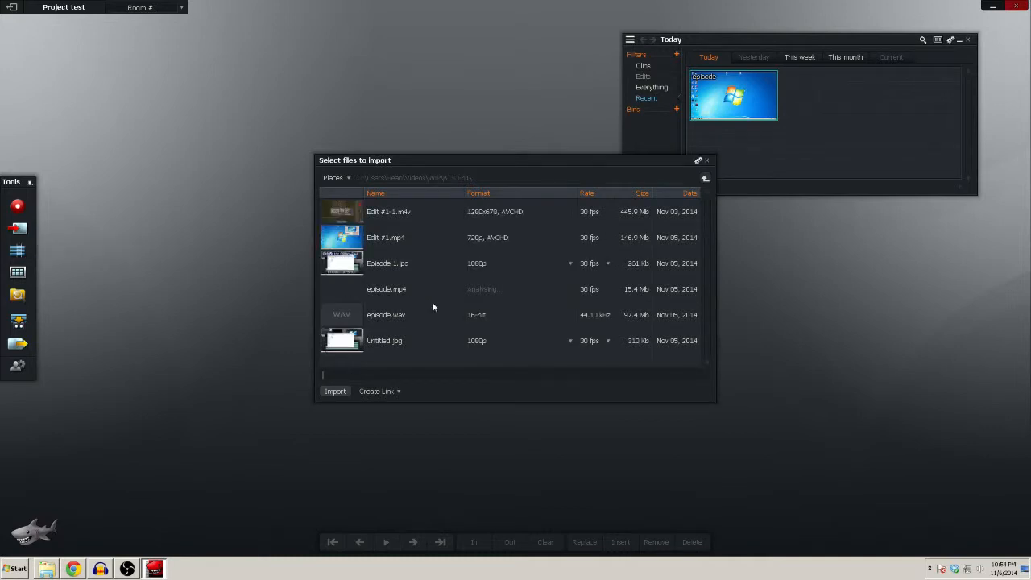
{"action": "left_click", "coordinate": [397, 317]}
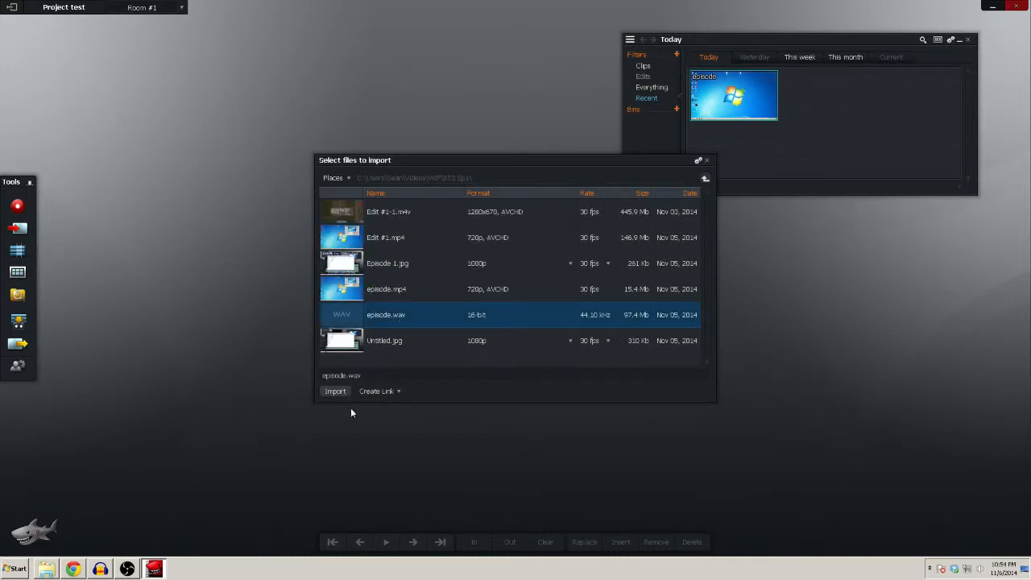
{"action": "left_click", "coordinate": [335, 392]}
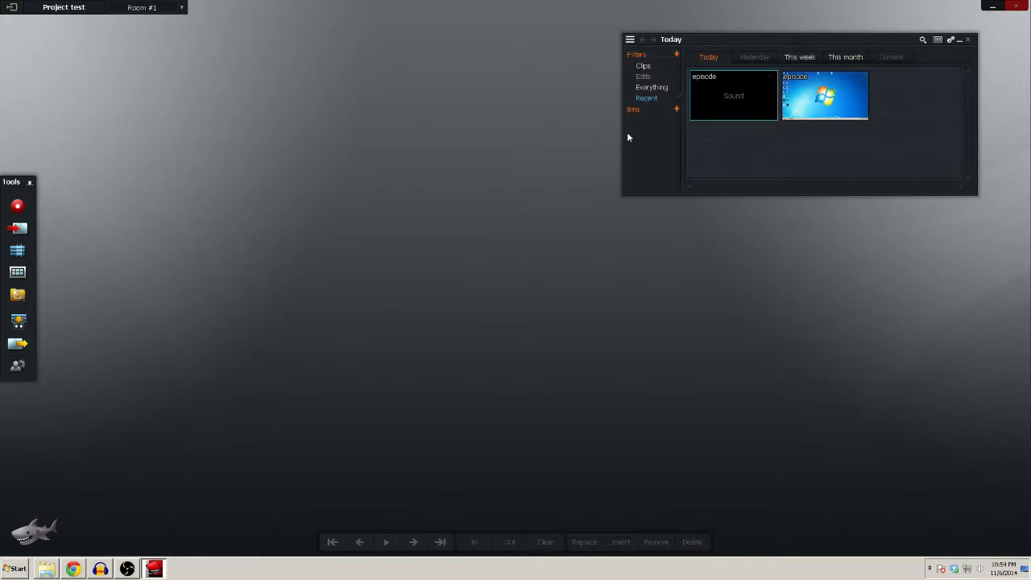
Create a new edit and place the episode video clip at the start of its timeline
{"action": "left_click", "coordinate": [17, 250]}
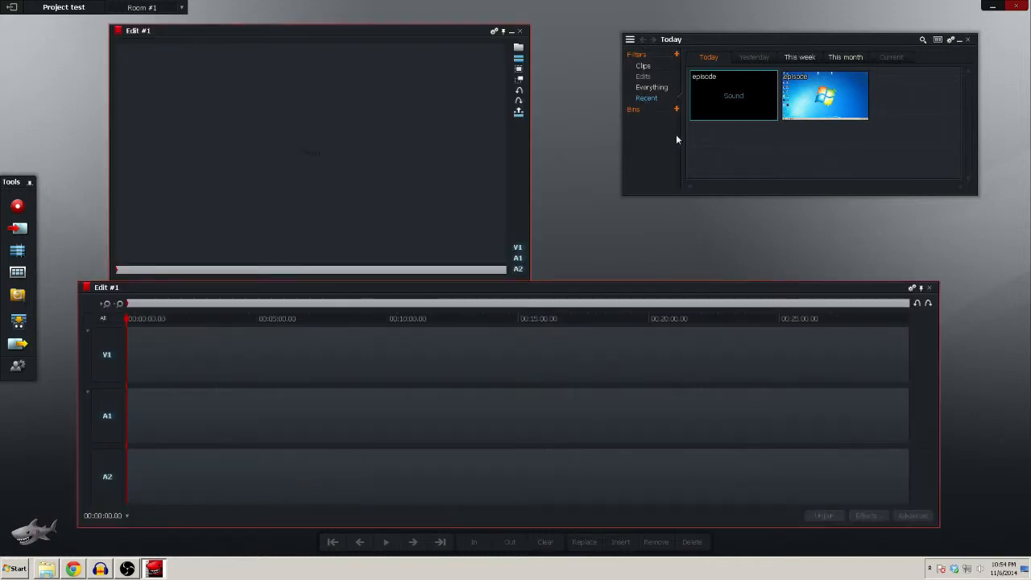
{"action": "left_click_drag", "start_coordinate": [826, 96], "coordinate": [131, 377]}
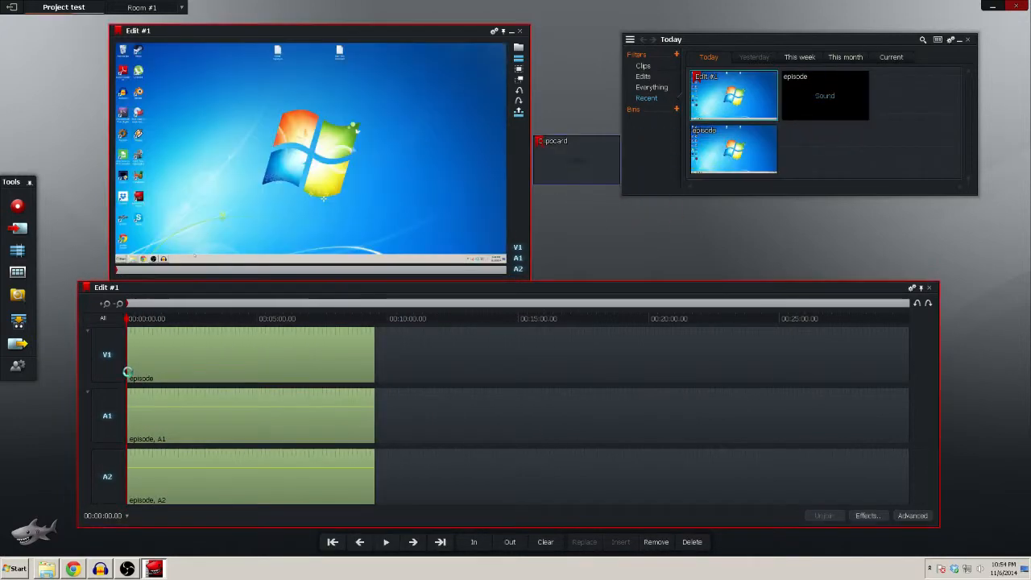
Add an audio track to the edit and place the episode sound clip at its start with only that track selected
{"action": "left_click", "coordinate": [105, 321]}
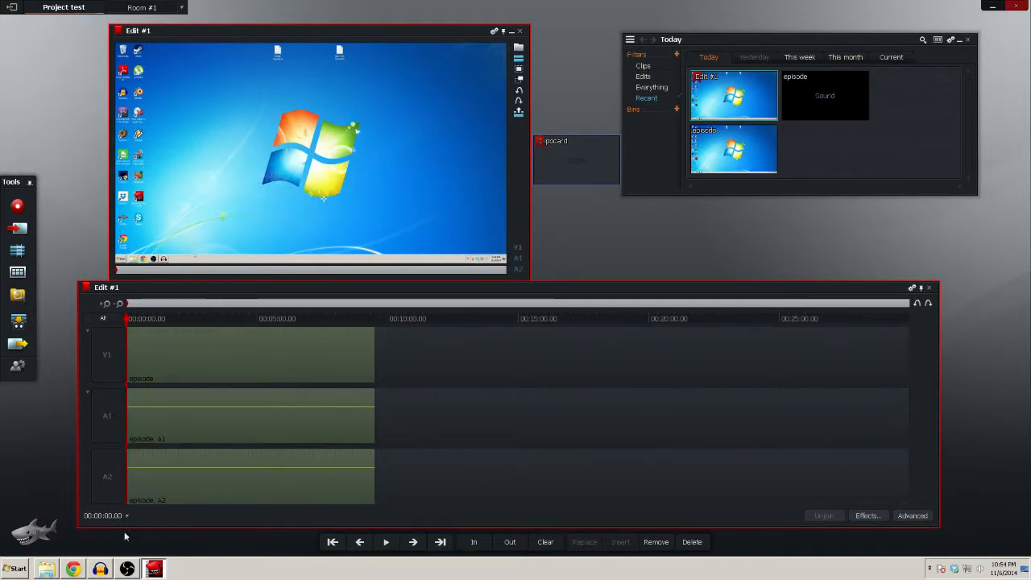
{"action": "right_click", "coordinate": [90, 308]}
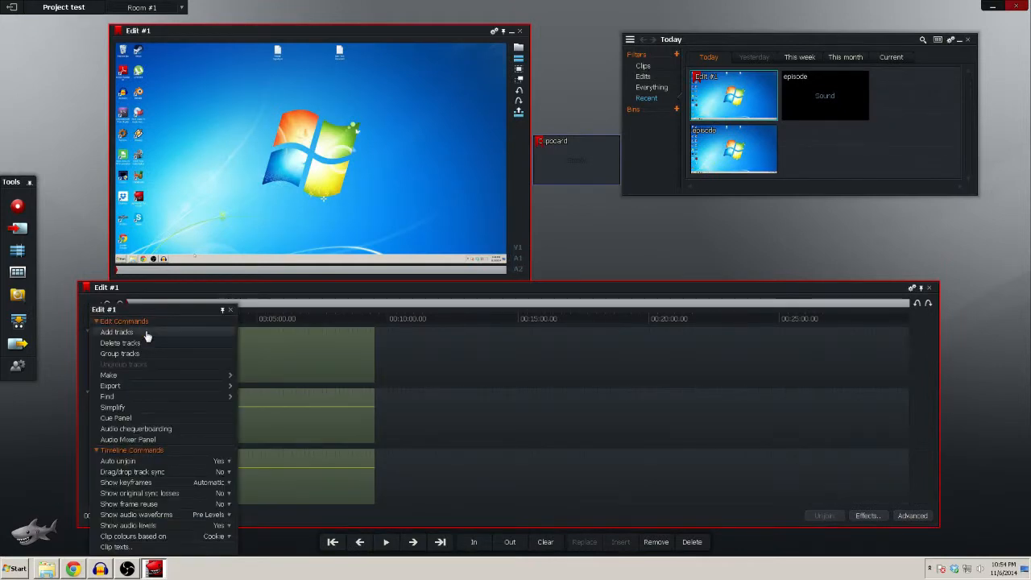
{"action": "left_click", "coordinate": [117, 332]}
{"action": "left_click", "coordinate": [574, 251]}
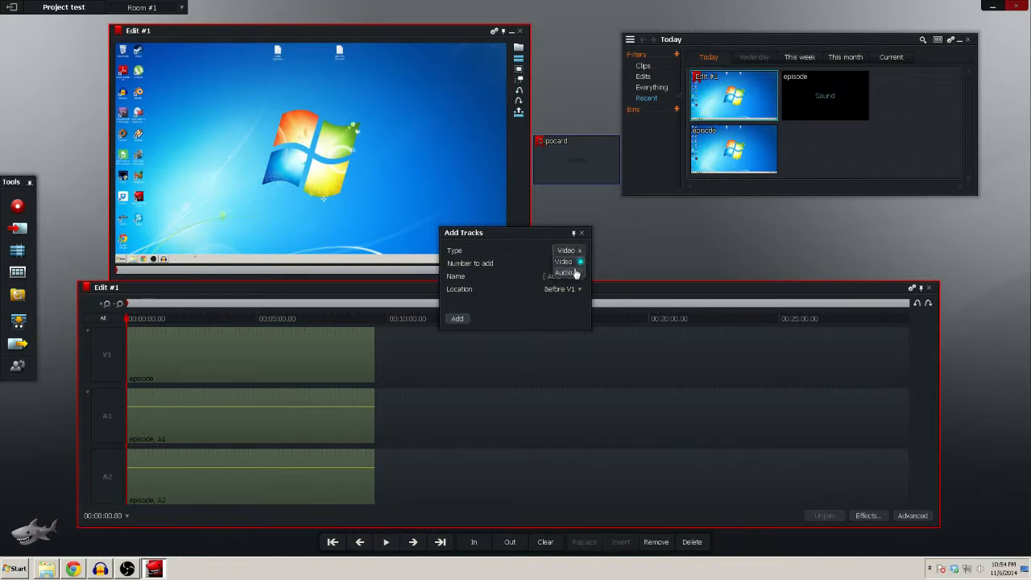
{"action": "left_click", "coordinate": [564, 273]}
{"action": "left_click", "coordinate": [457, 319]}
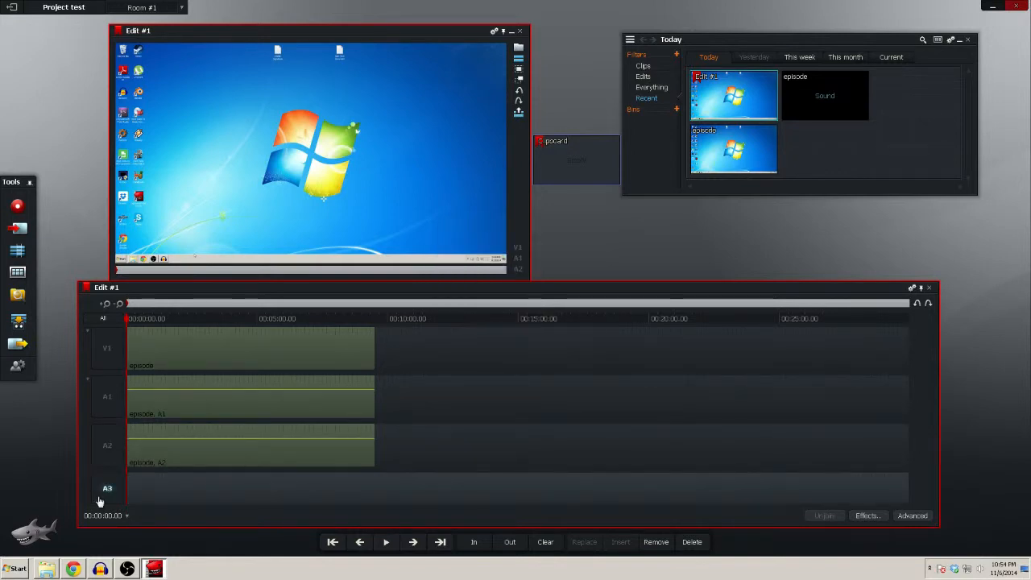
{"action": "left_click_drag", "start_coordinate": [824, 76], "coordinate": [131, 495]}
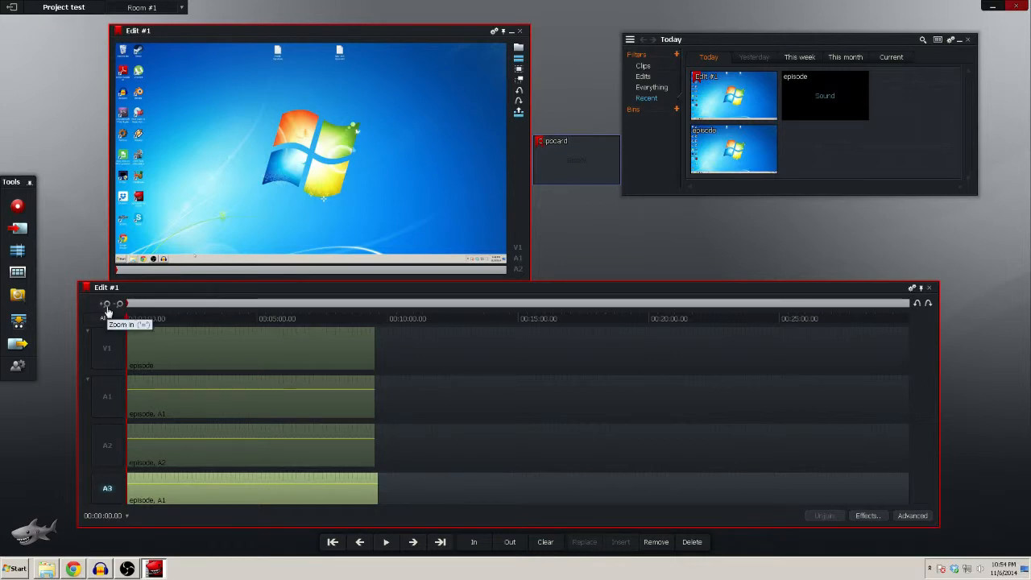
Play the opening nine seconds of the edit with all tracks selected to compare the sync sounds
{"action": "left_click", "coordinate": [106, 305]}
{"action": "left_click", "coordinate": [106, 305]}
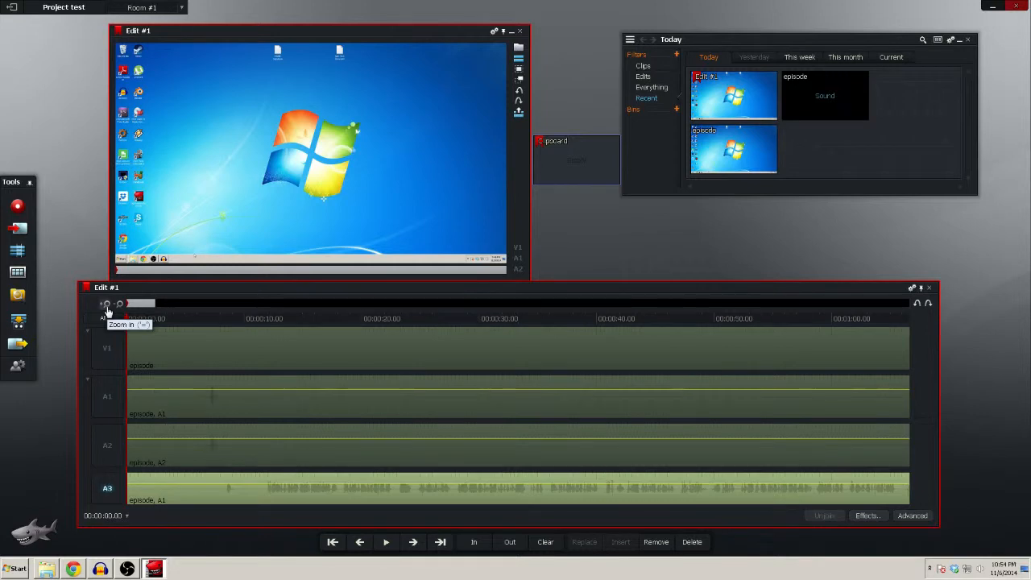
{"action": "left_click", "coordinate": [106, 305]}
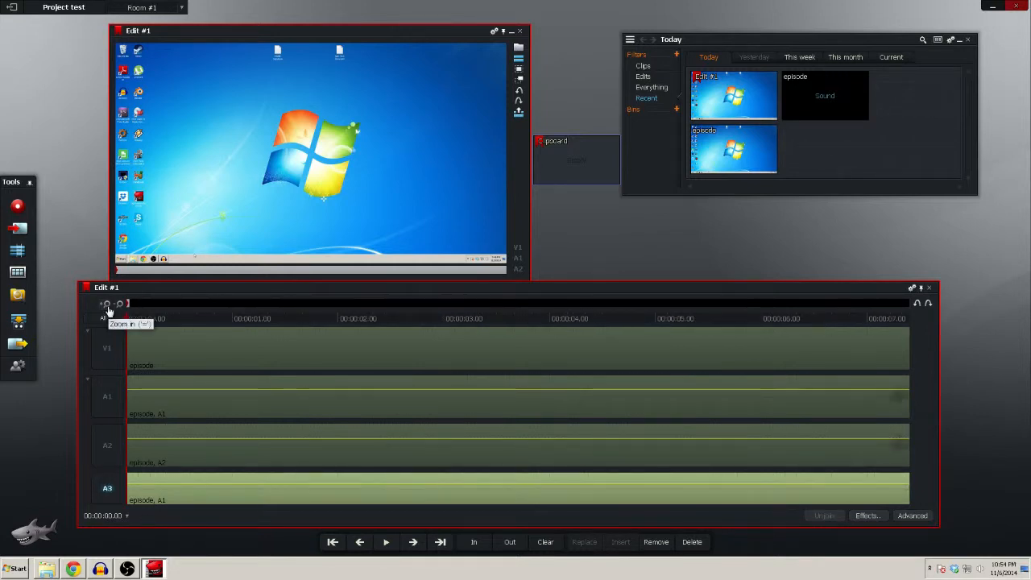
{"action": "left_click", "coordinate": [119, 304]}
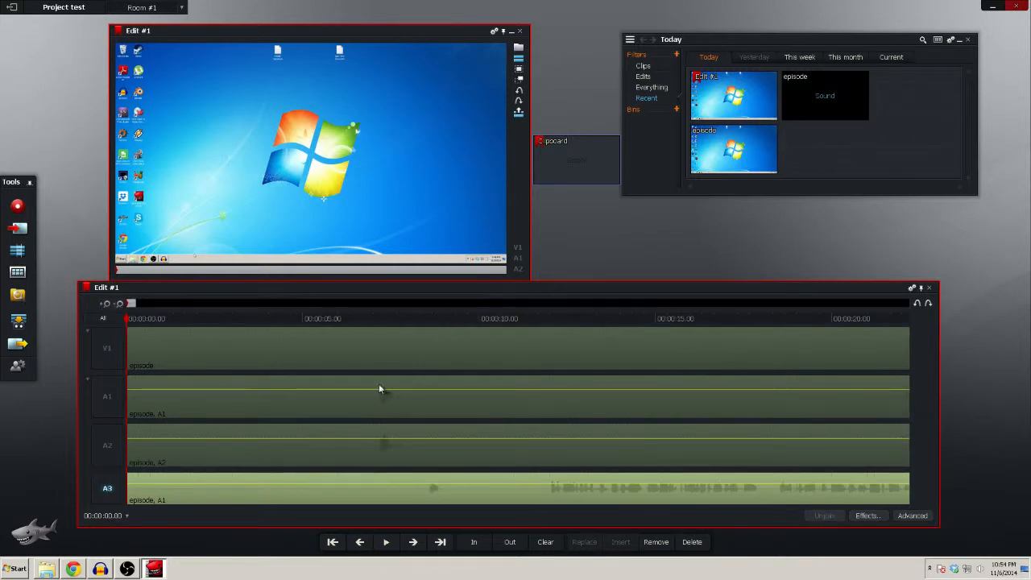
{"action": "left_click", "coordinate": [103, 318]}
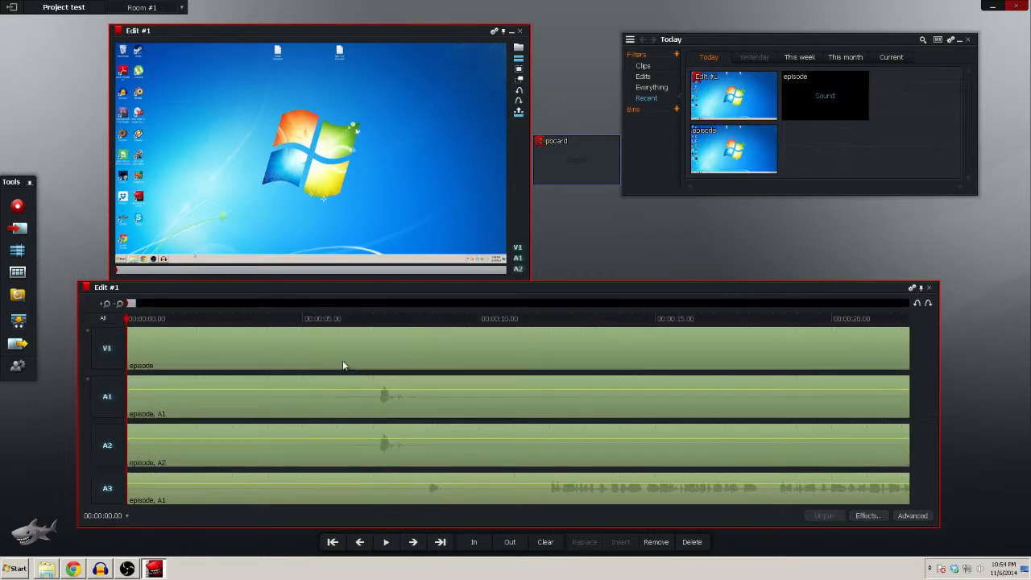
{"action": "left_click", "coordinate": [387, 542]}
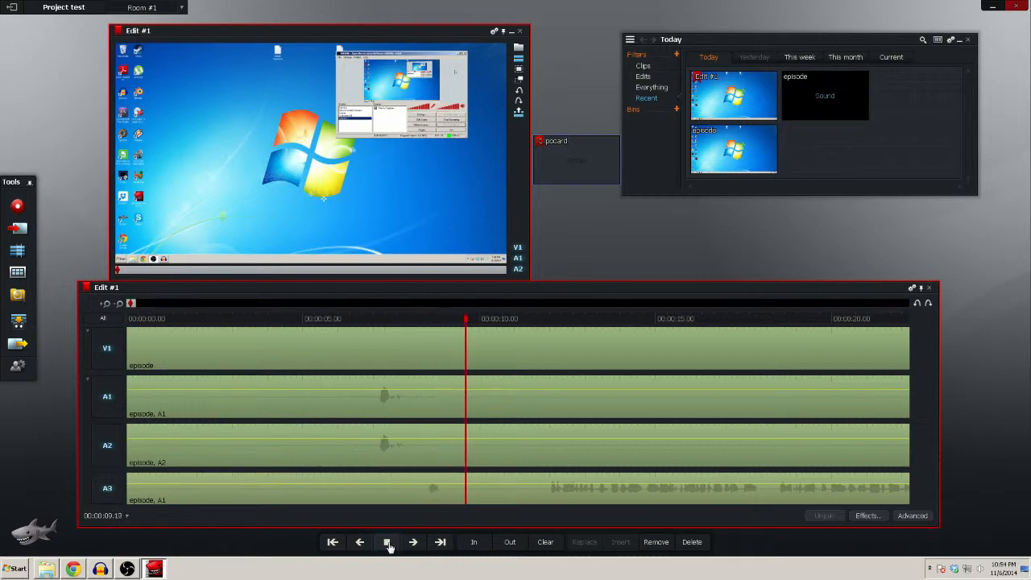
{"action": "left_click", "coordinate": [386, 542]}
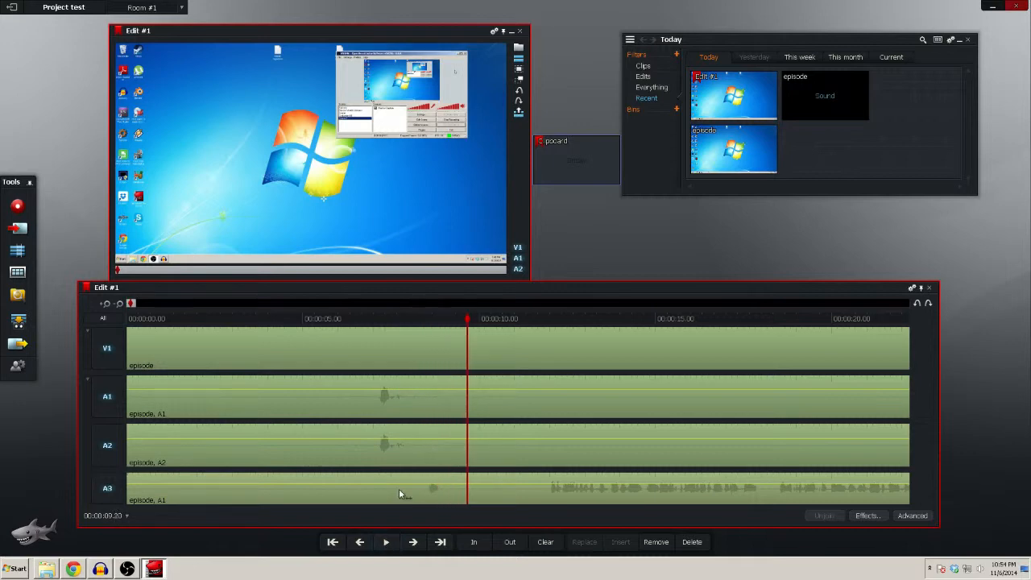
With only track A3 selected, set an In mark just before its first sound spike at 00:00:08.17
{"action": "left_click", "coordinate": [102, 318]}
{"action": "left_click", "coordinate": [112, 500]}
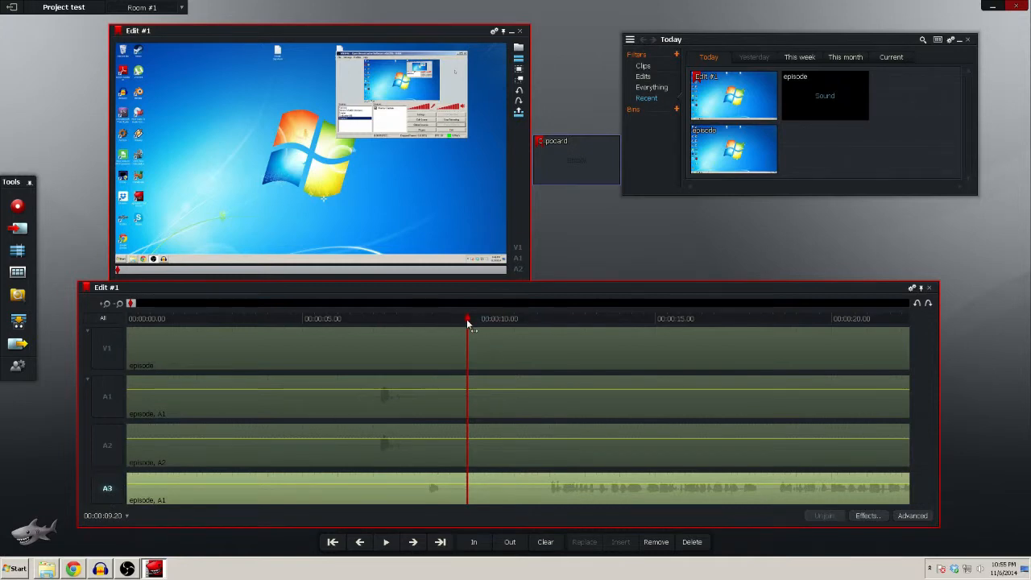
{"action": "left_click_drag", "start_coordinate": [467, 320], "coordinate": [429, 320]}
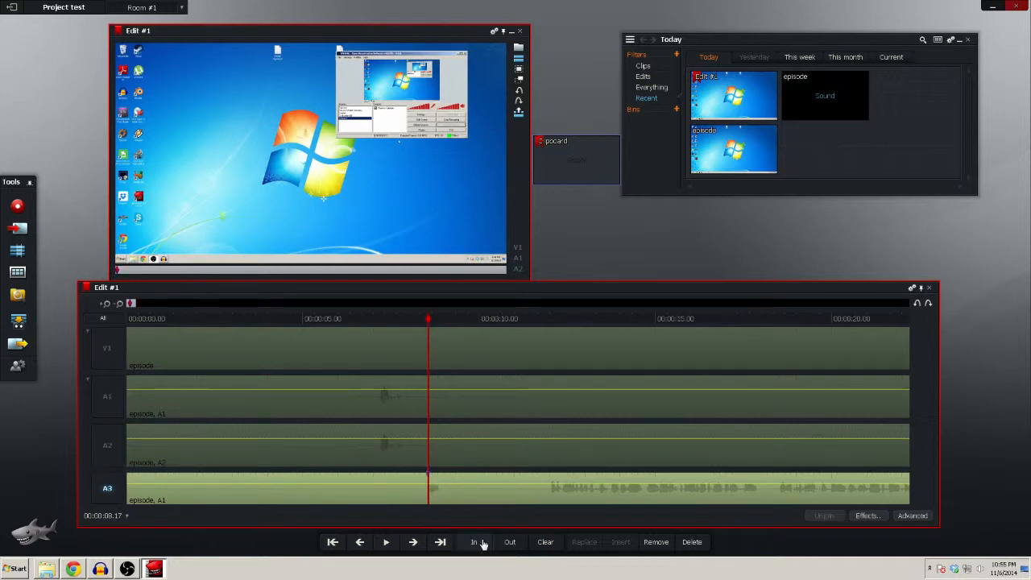
Set an In mark on V1, A1 and A2 just before their sound spike at 00:00:07.04, and reselect all tracks
{"action": "left_click", "coordinate": [98, 322]}
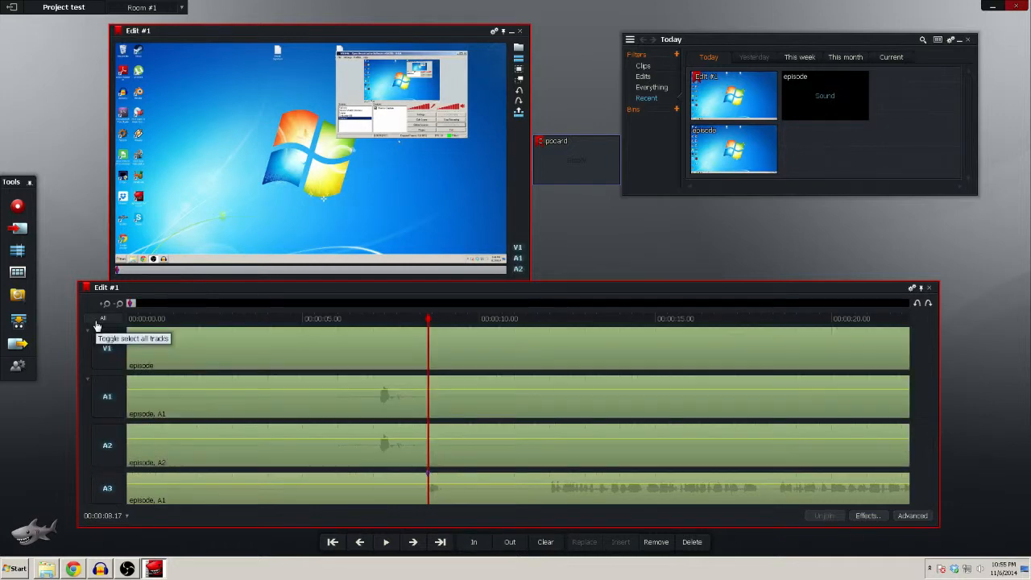
{"action": "left_click", "coordinate": [119, 496]}
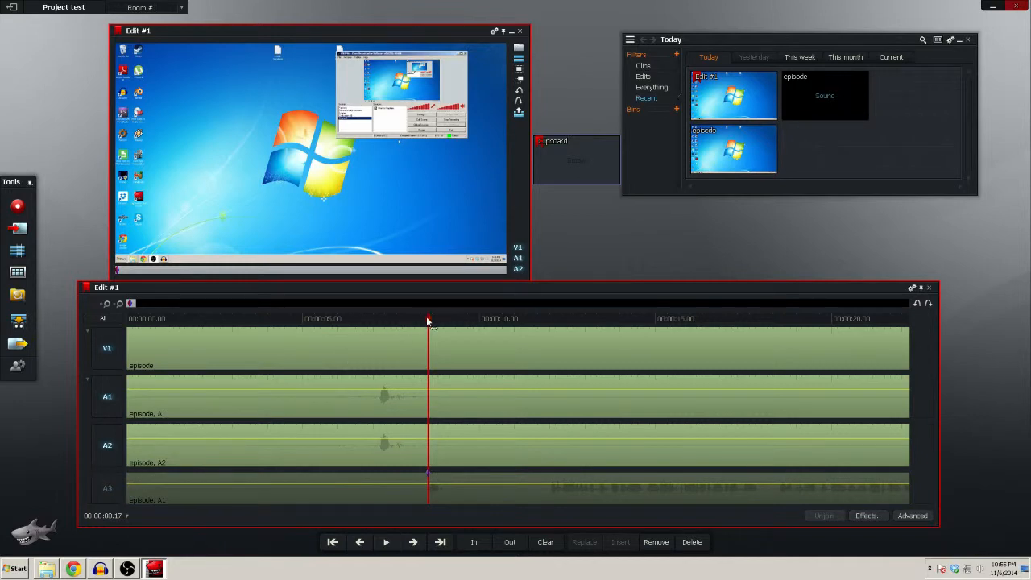
{"action": "left_click_drag", "start_coordinate": [428, 321], "coordinate": [380, 328]}
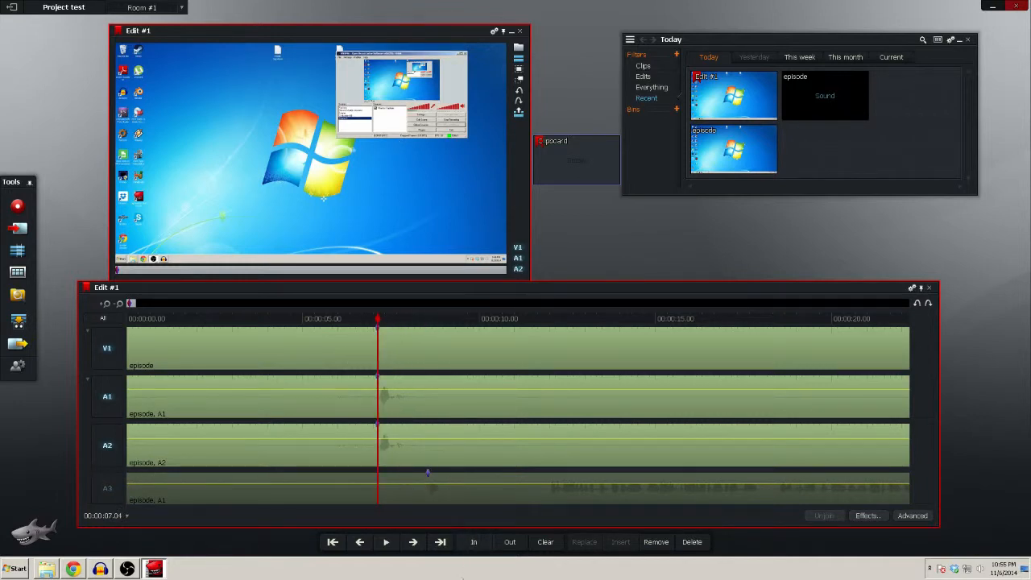
{"action": "left_click", "coordinate": [102, 323]}
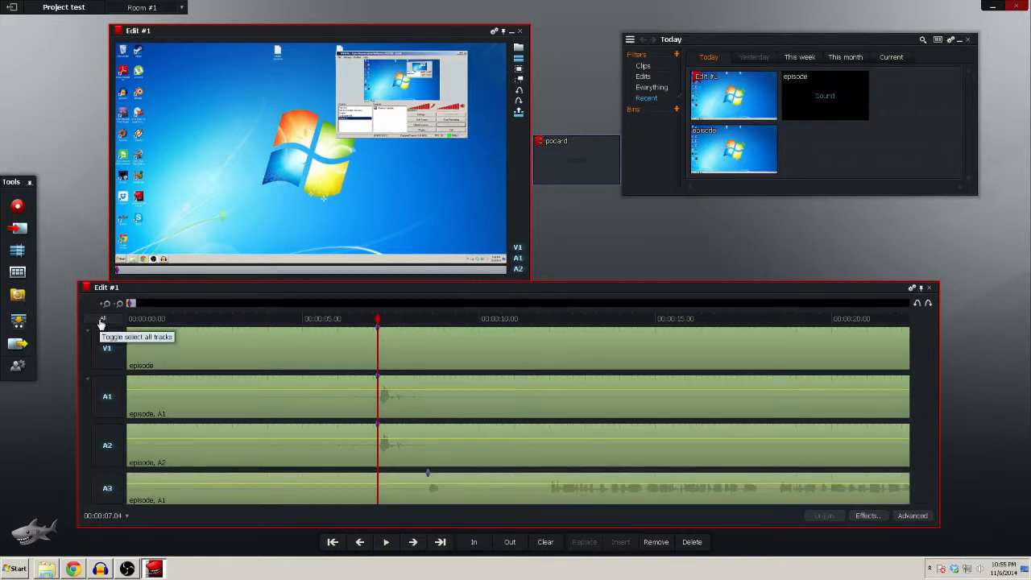
Align the In marks of all tracks so the sync sounds on A1, A2 and A3 line up
{"action": "left_click", "coordinate": [140, 344]}
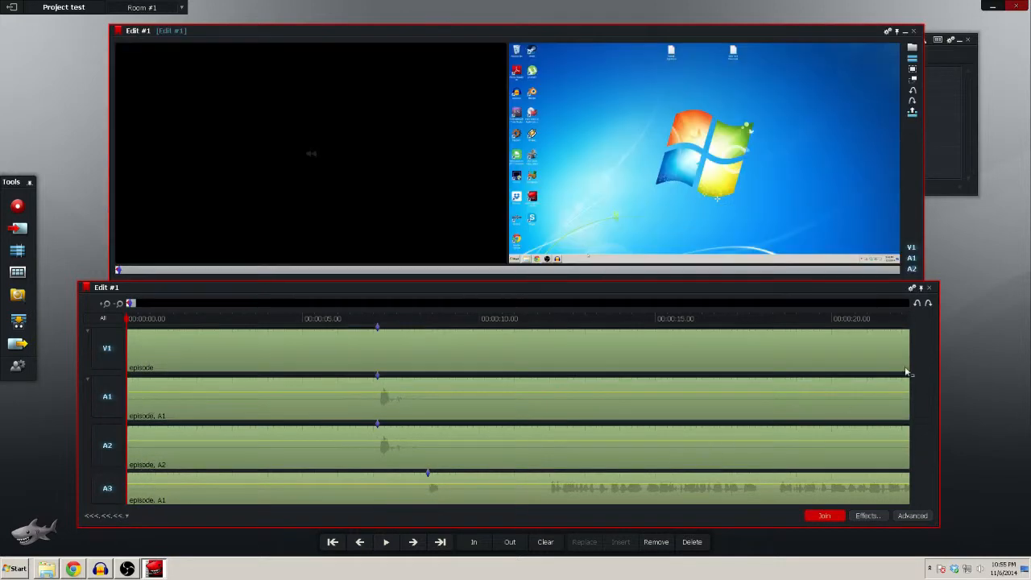
{"action": "right_click", "coordinate": [930, 350]}
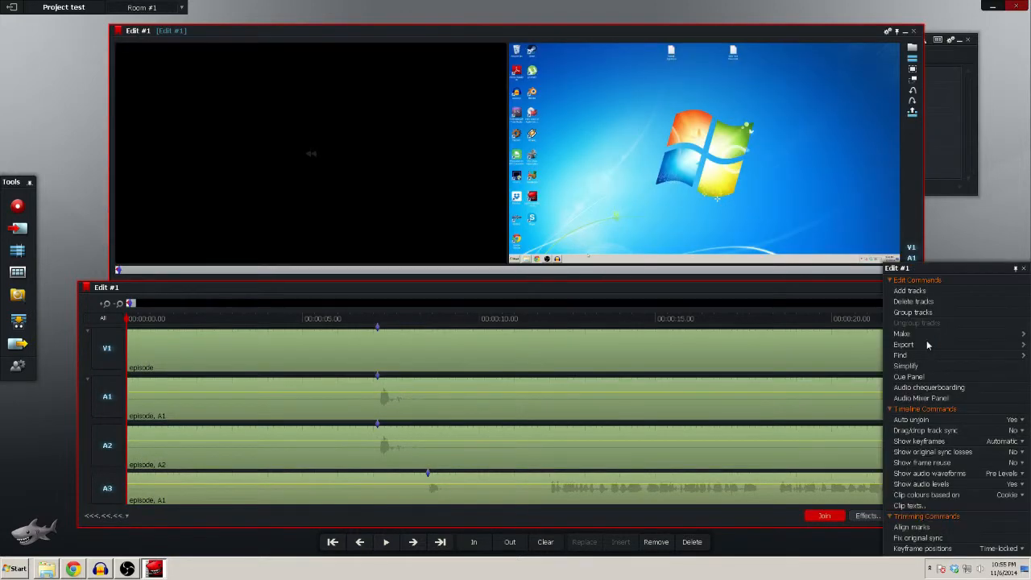
{"action": "left_click", "coordinate": [911, 528]}
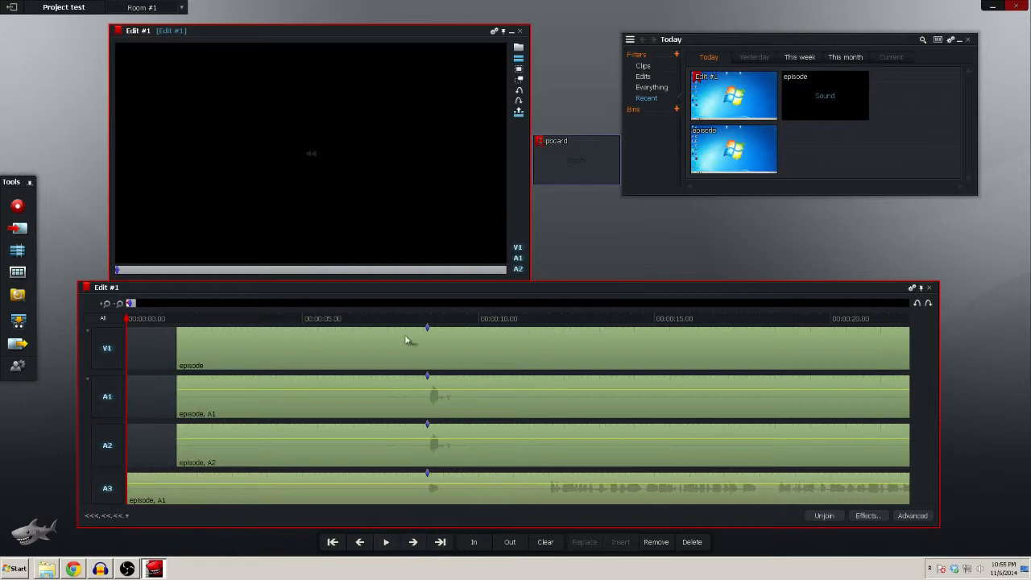
Play the edit from 00:00:07.18 past the aligned marks to check the sync sounds
{"action": "left_click", "coordinate": [395, 321]}
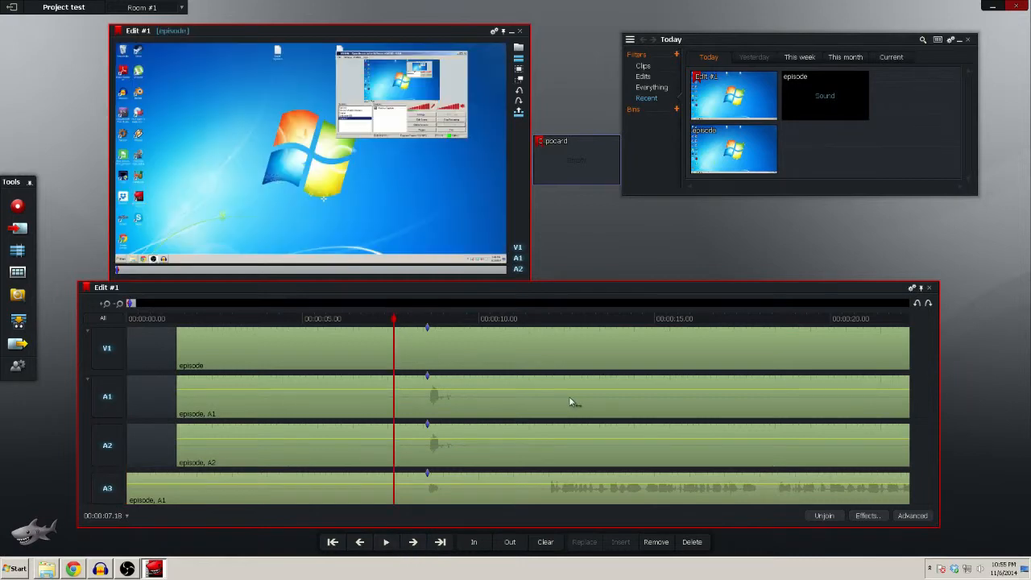
{"action": "left_click", "coordinate": [385, 542]}
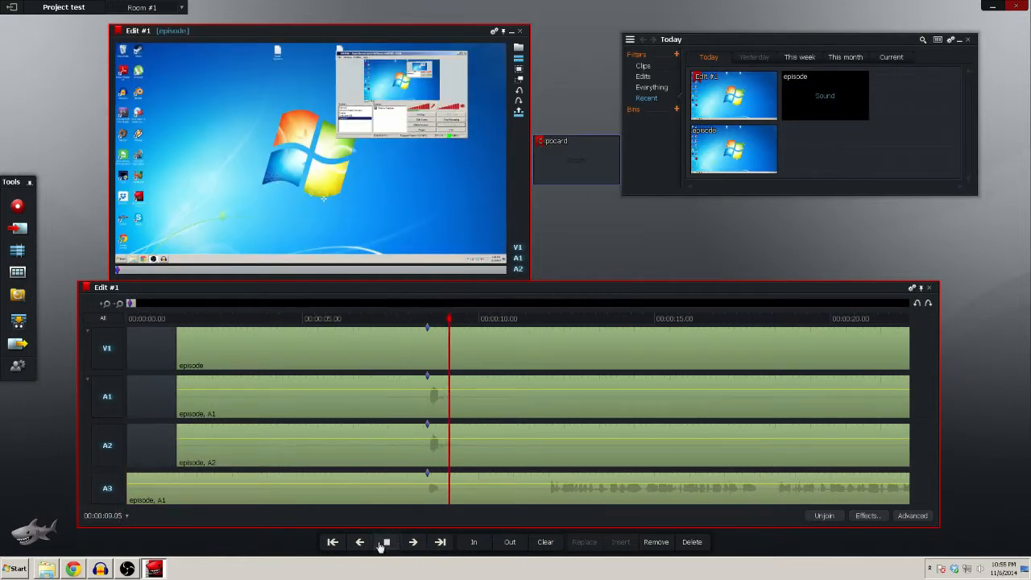
{"action": "left_click", "coordinate": [386, 543]}
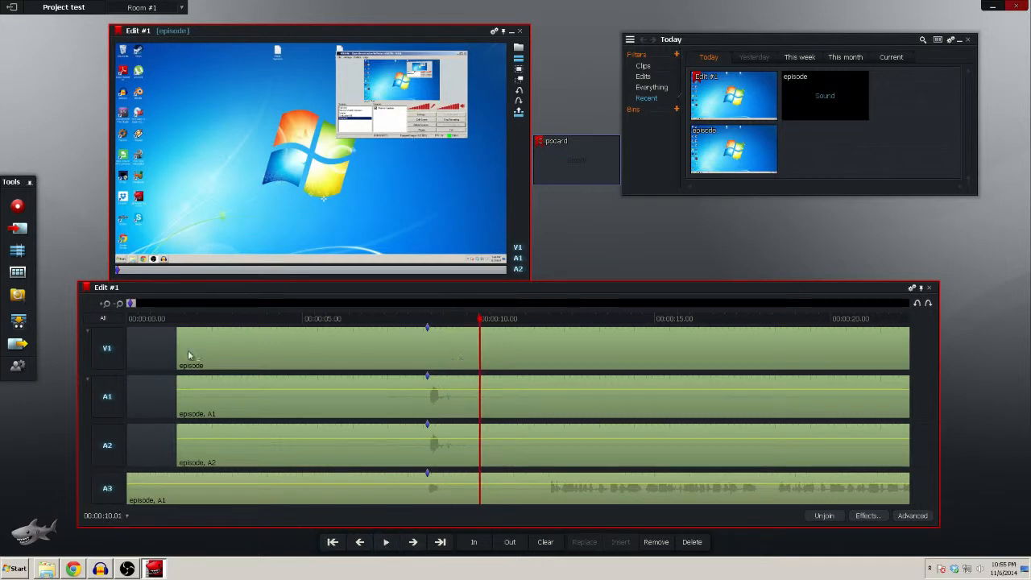
Mark the section from the start of the edit to 00:00:11.25 on all tracks and delete it
{"action": "left_click", "coordinate": [339, 544]}
{"action": "left_click", "coordinate": [337, 546]}
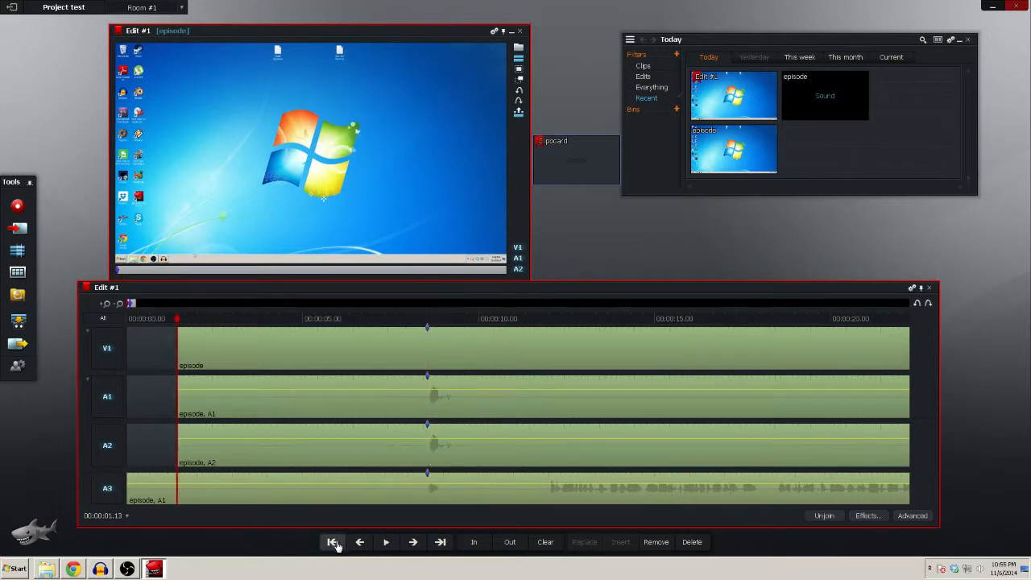
{"action": "left_click", "coordinate": [336, 545]}
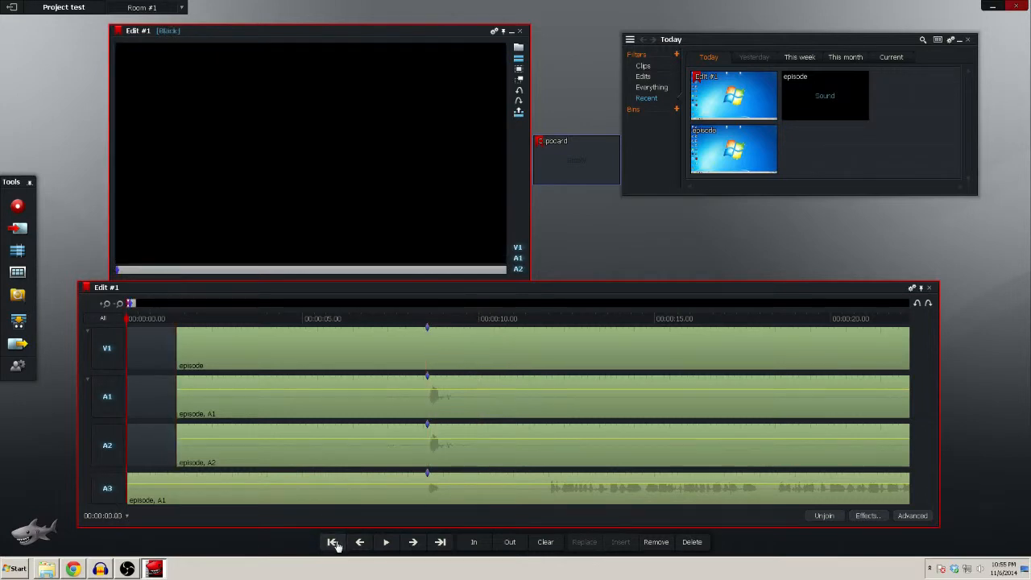
{"action": "left_click", "coordinate": [478, 544]}
{"action": "left_click_drag", "start_coordinate": [533, 319], "coordinate": [544, 324]}
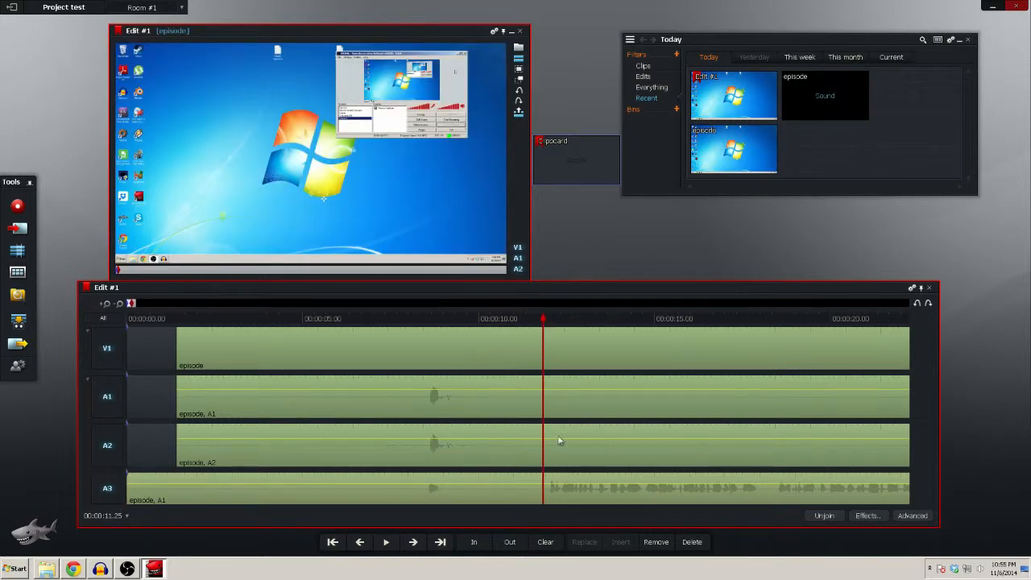
{"action": "left_click", "coordinate": [503, 545]}
{"action": "left_click", "coordinate": [691, 542]}
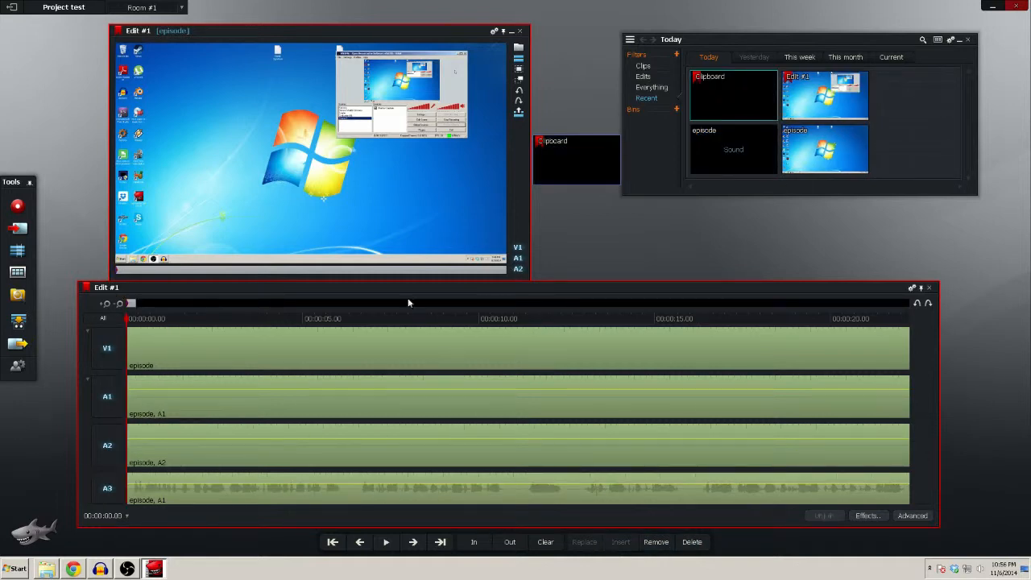
Set an In mark at 00:09:21.10, just after the last speech, and delete everything from there to the edit's end
{"action": "left_click", "coordinate": [441, 542]}
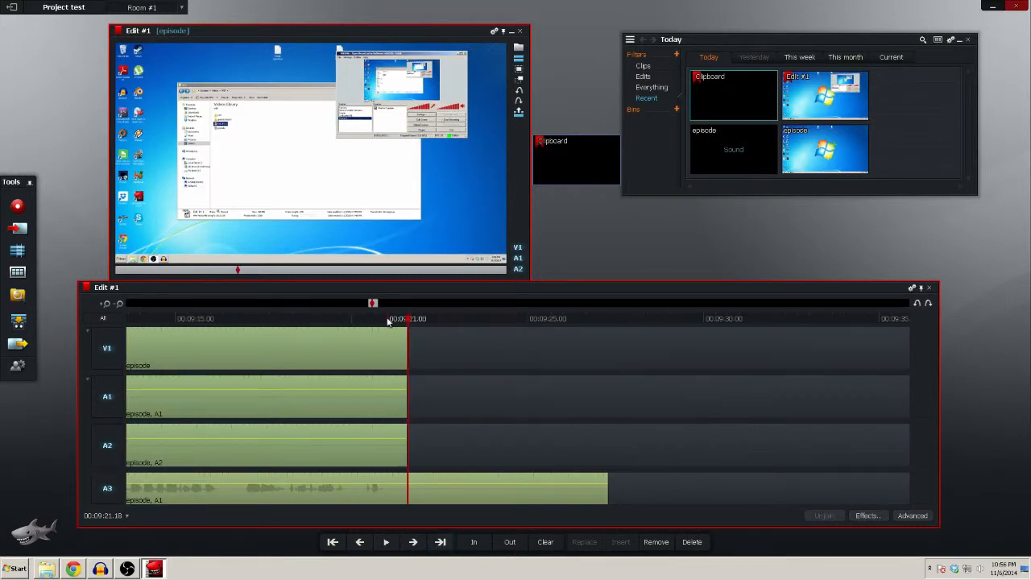
{"action": "left_click_drag", "start_coordinate": [392, 319], "coordinate": [362, 321]}
{"action": "left_click", "coordinate": [384, 542]}
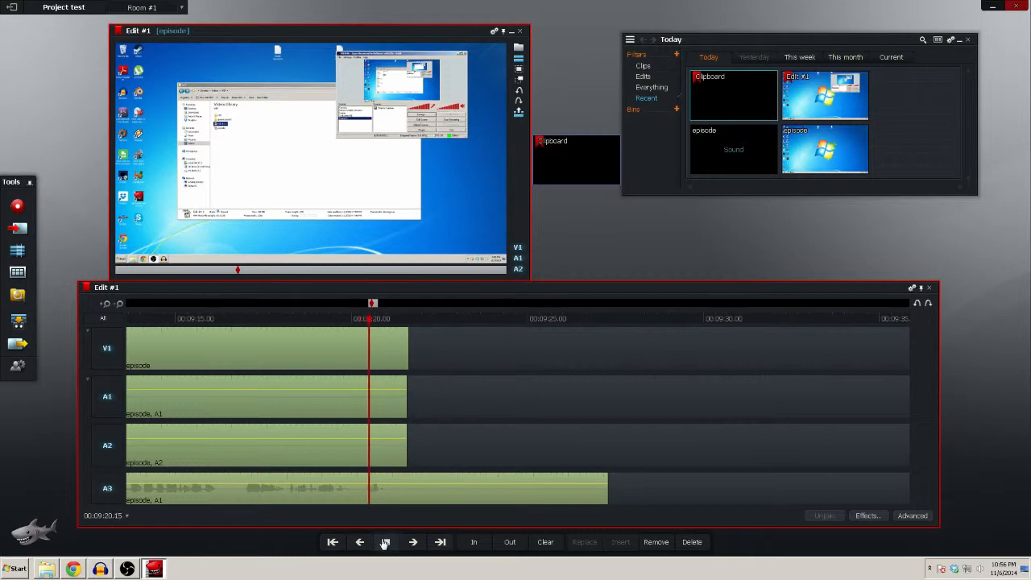
{"action": "left_click", "coordinate": [385, 542]}
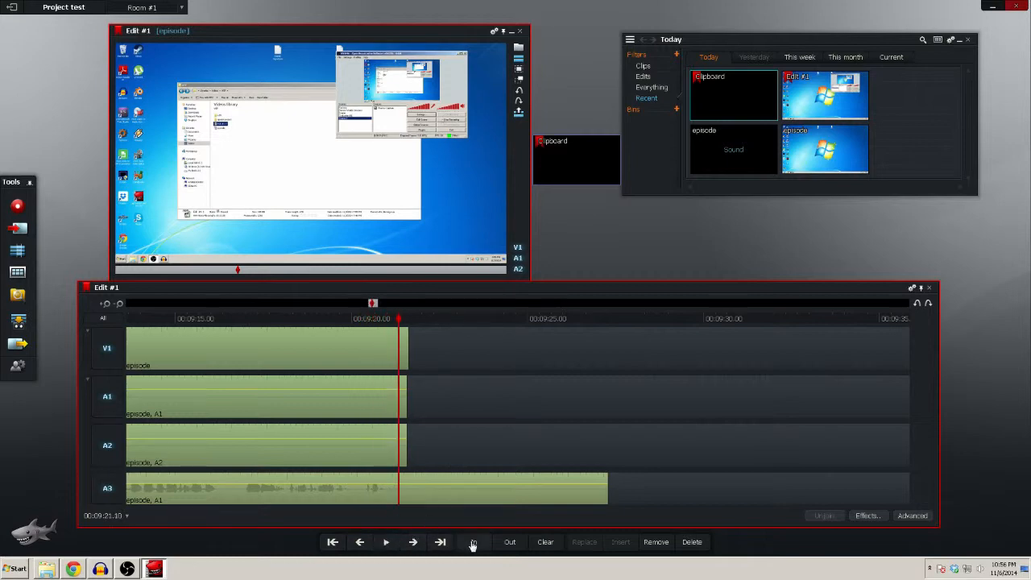
{"action": "left_click", "coordinate": [440, 544]}
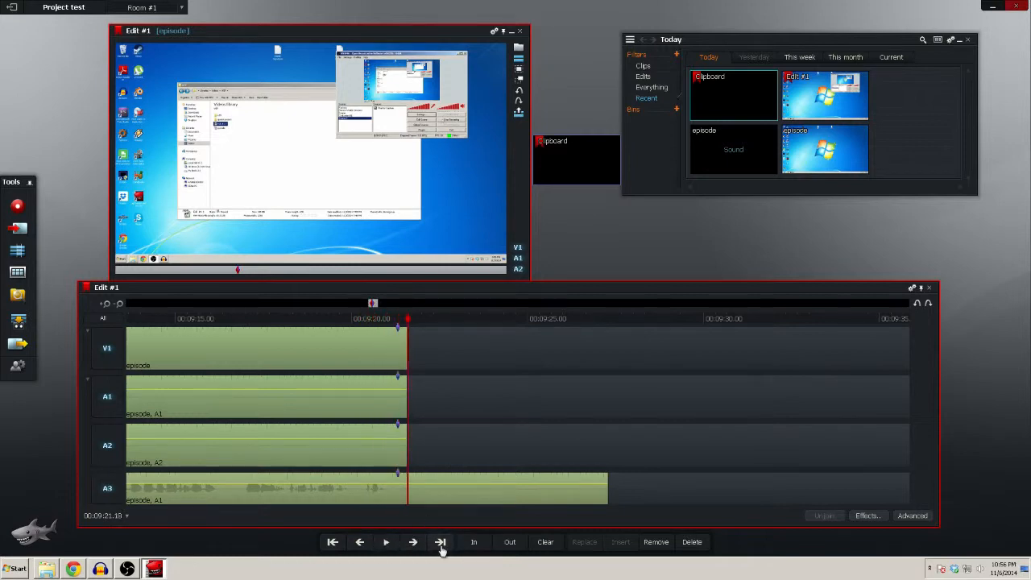
{"action": "left_click", "coordinate": [441, 544]}
{"action": "left_click", "coordinate": [440, 544]}
{"action": "left_click", "coordinate": [441, 544]}
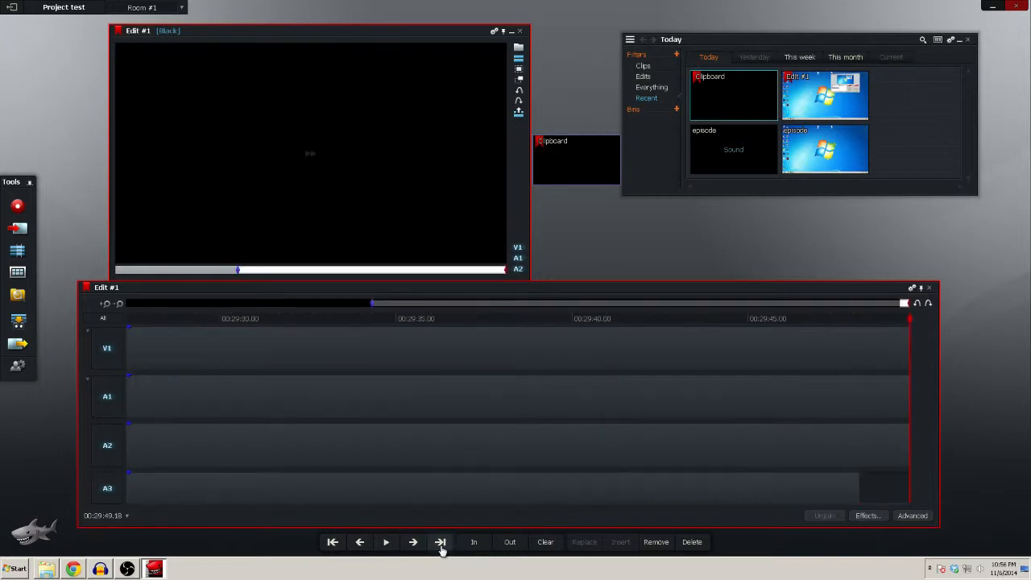
{"action": "left_click", "coordinate": [691, 542]}
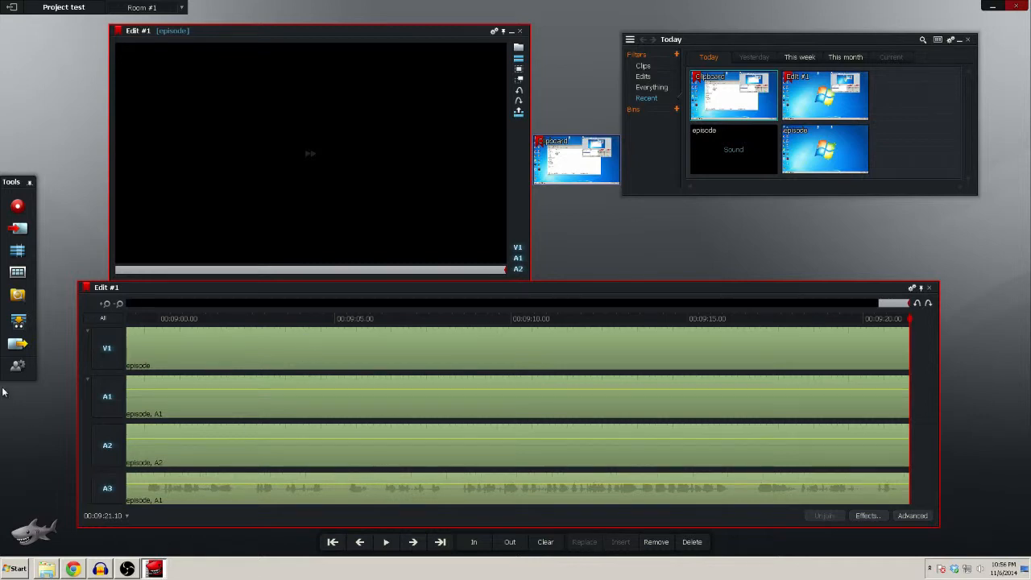
Play the trimmed edit from 00:09:01.28 for about five seconds to check picture and sound near its end
{"action": "left_click", "coordinate": [227, 319]}
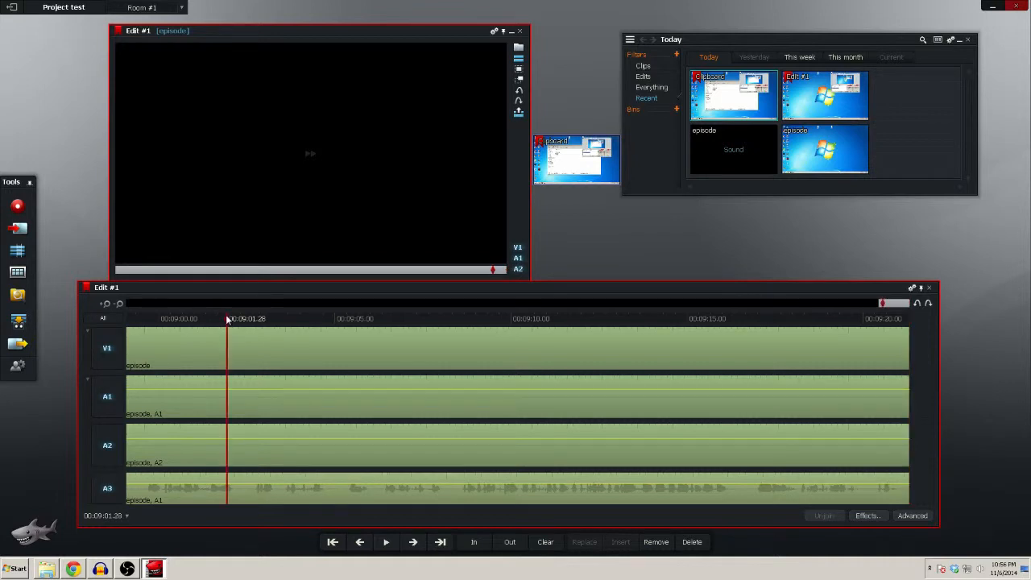
{"action": "left_click", "coordinate": [386, 543]}
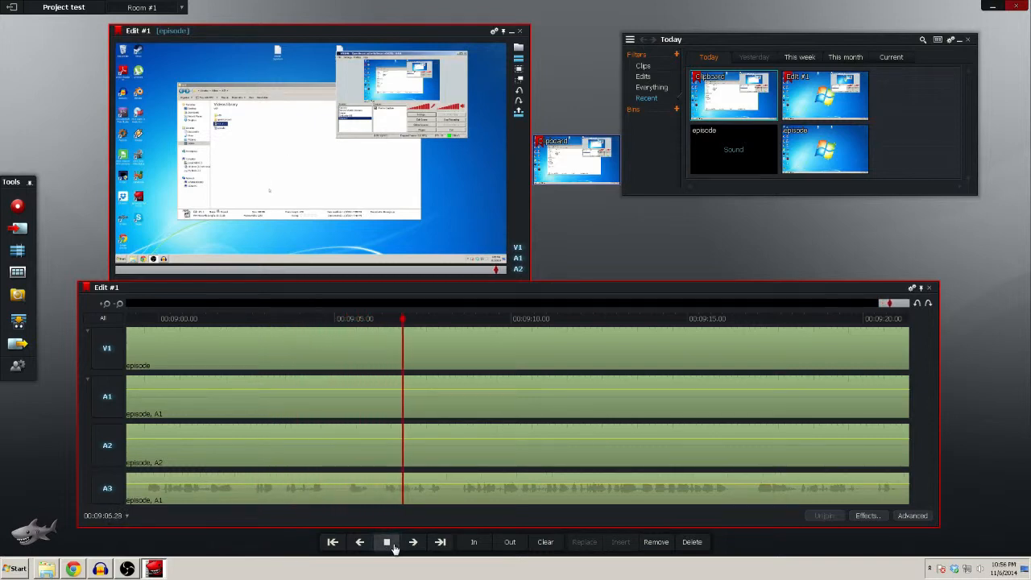
{"action": "left_click", "coordinate": [386, 543]}
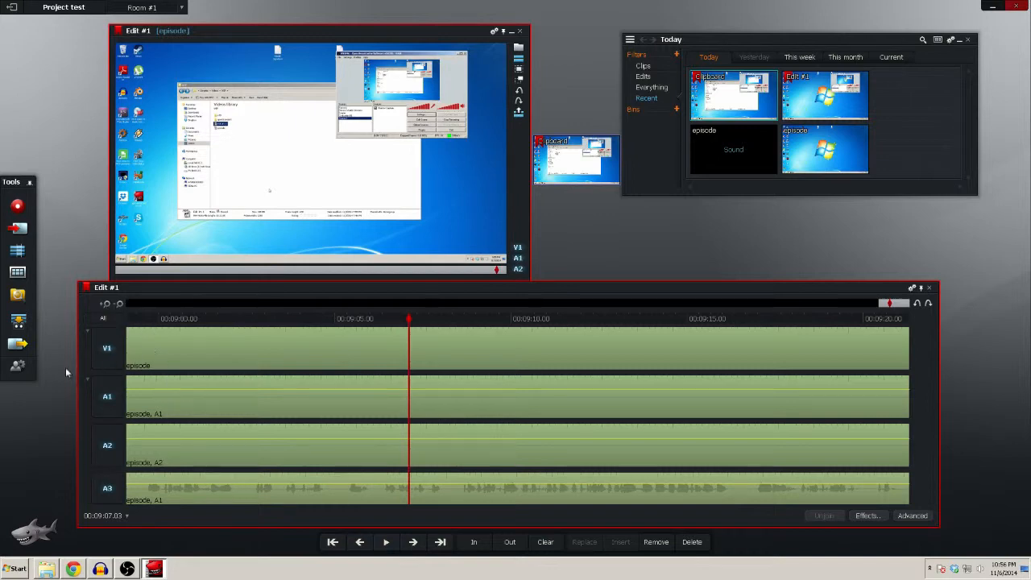
Review the YouTube (H.264/MP4) export settings for Edit #1, close them without exporting, and exit Lightworks
{"action": "left_click", "coordinate": [19, 349]}
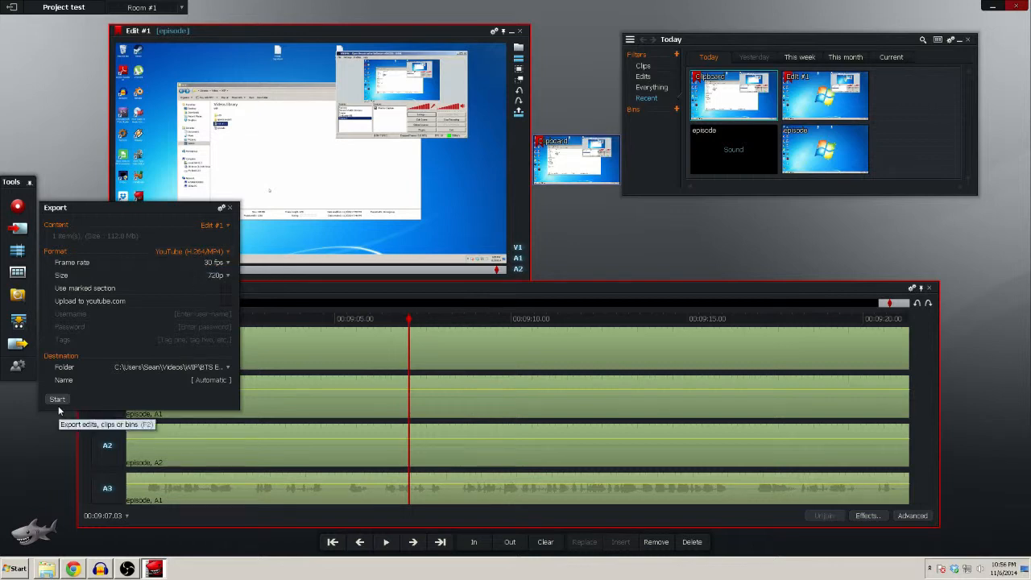
{"action": "left_click", "coordinate": [230, 208]}
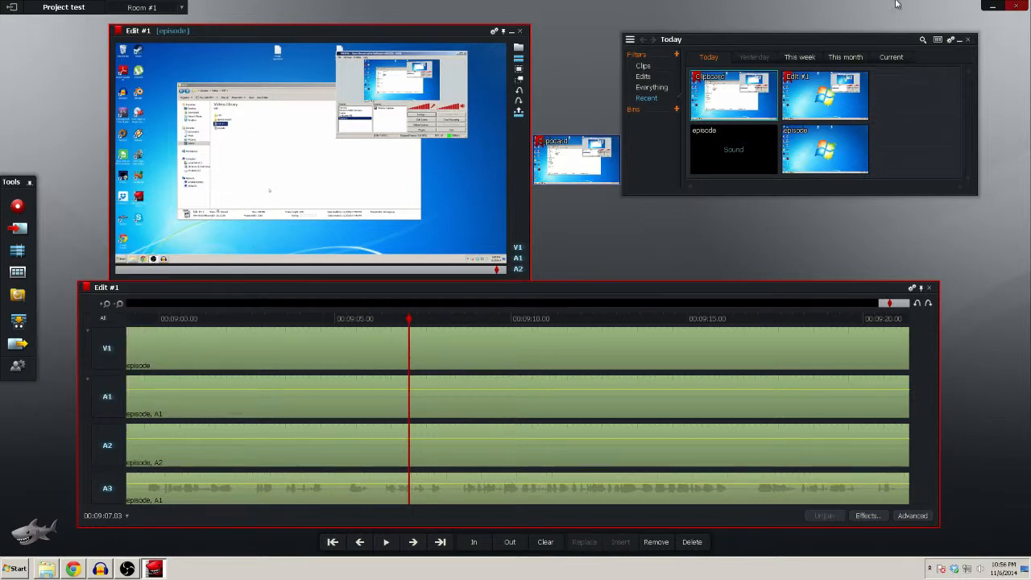
{"action": "left_click", "coordinate": [1015, 7]}
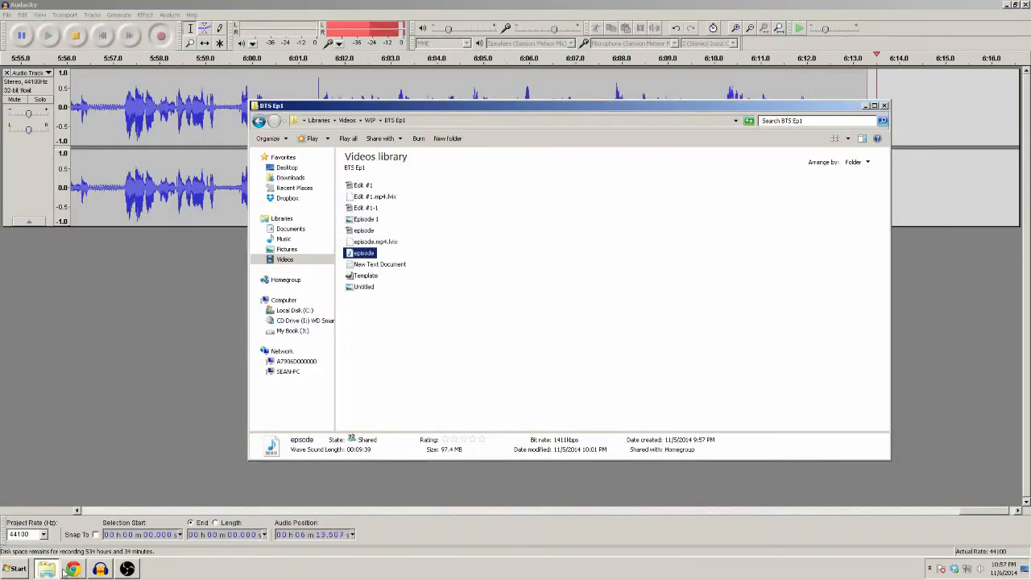
Play the exported Edit #1 video from the BTS Ep1 folder, skip to about its middle, and close the player
{"action": "left_click", "coordinate": [366, 187]}
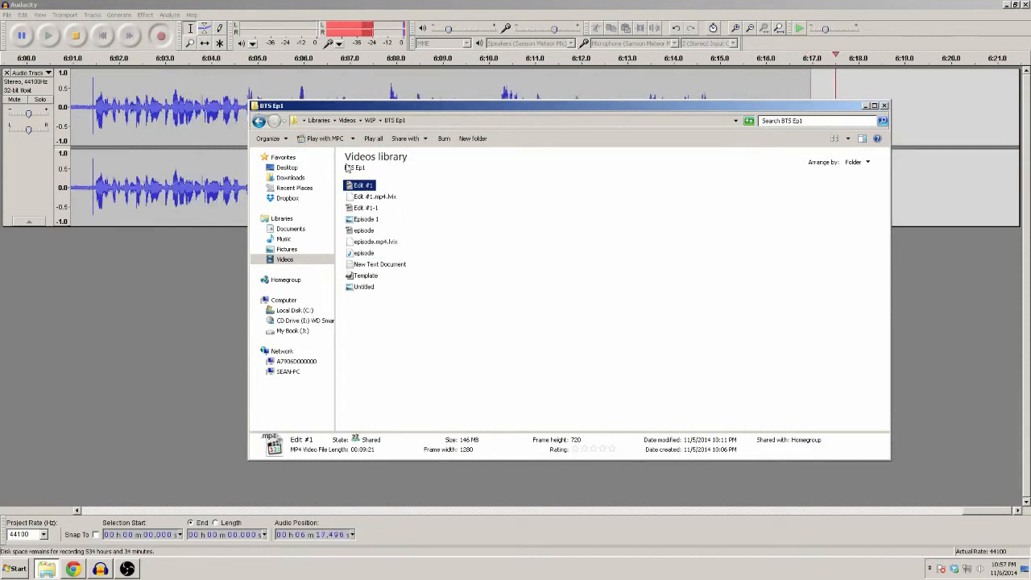
{"action": "double_click", "coordinate": [357, 188]}
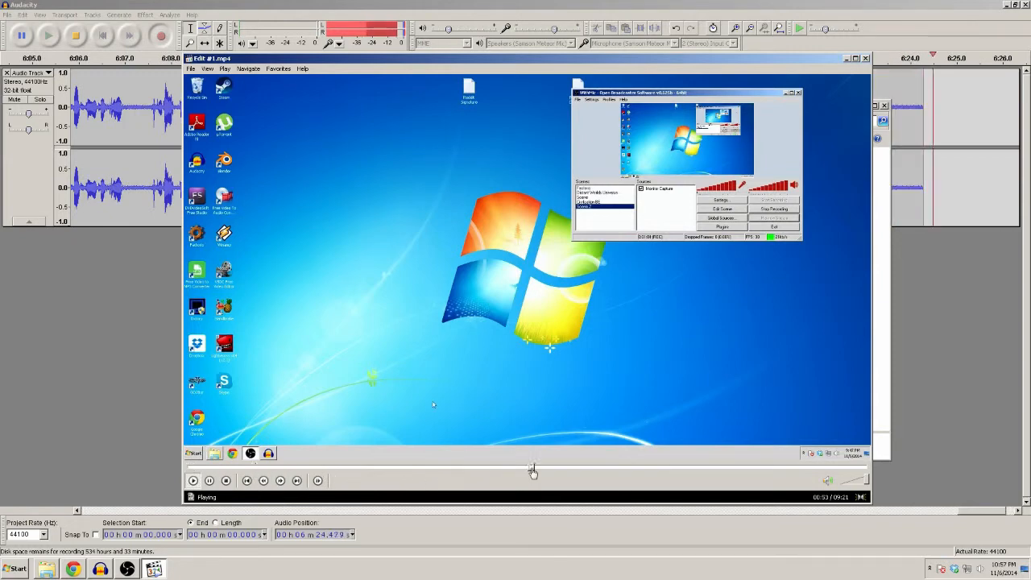
{"action": "left_click", "coordinate": [531, 467]}
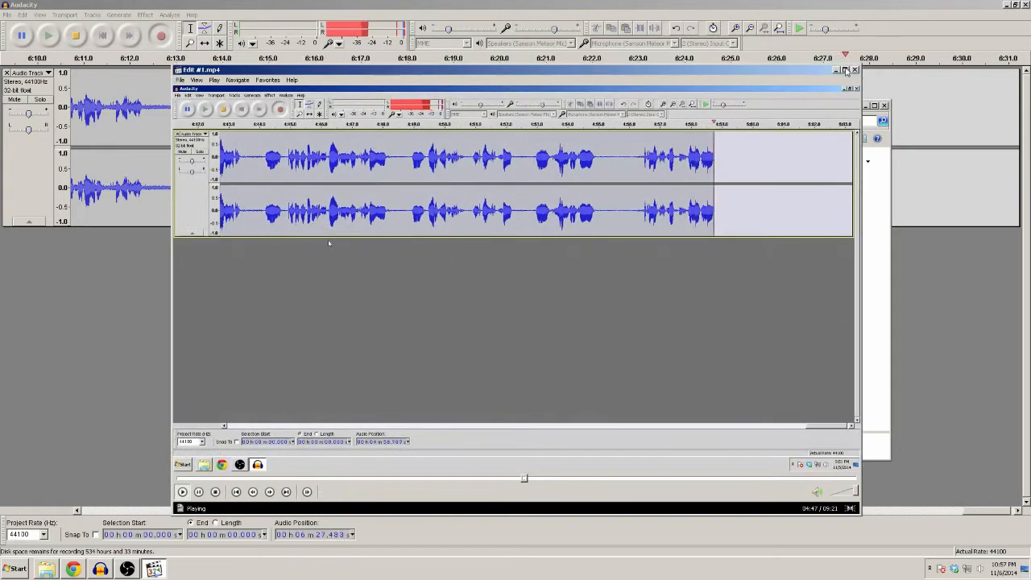
{"action": "left_click", "coordinate": [865, 58]}
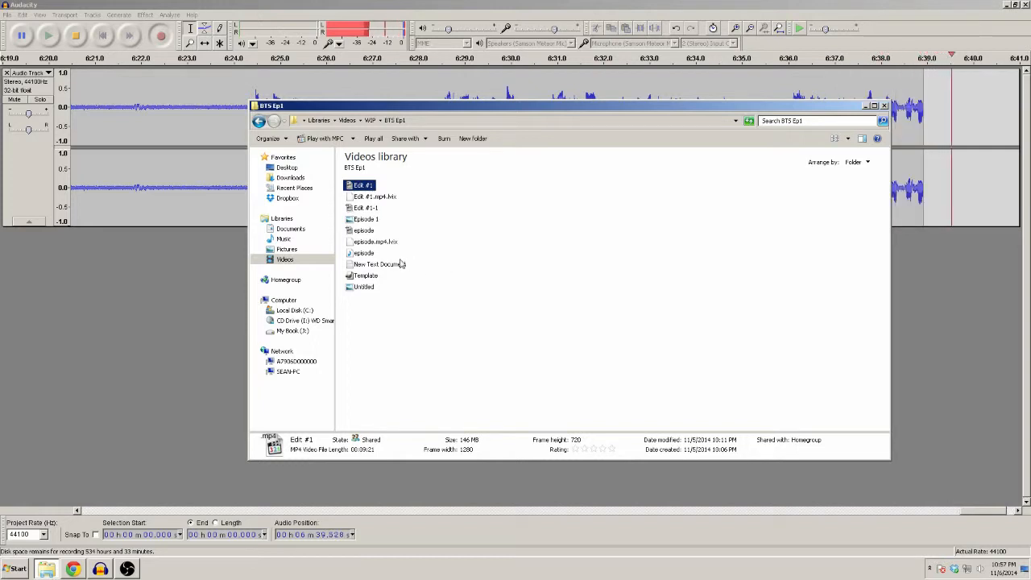
Move the Edit #1-1 video from BTS Ep1 to the parent WIP folder and return to BTS Ep1
{"action": "left_click", "coordinate": [366, 210]}
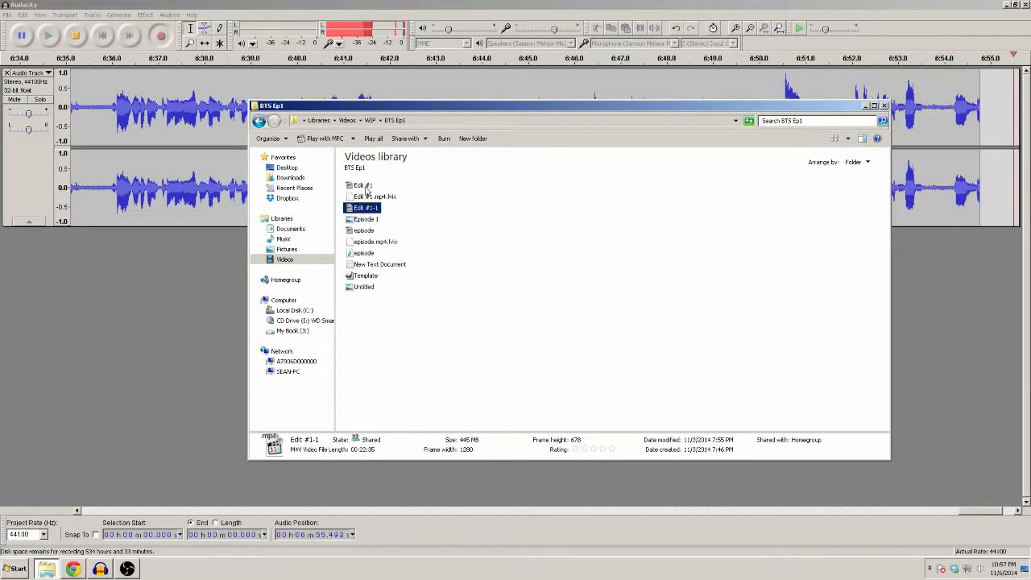
{"action": "right_click", "coordinate": [373, 210]}
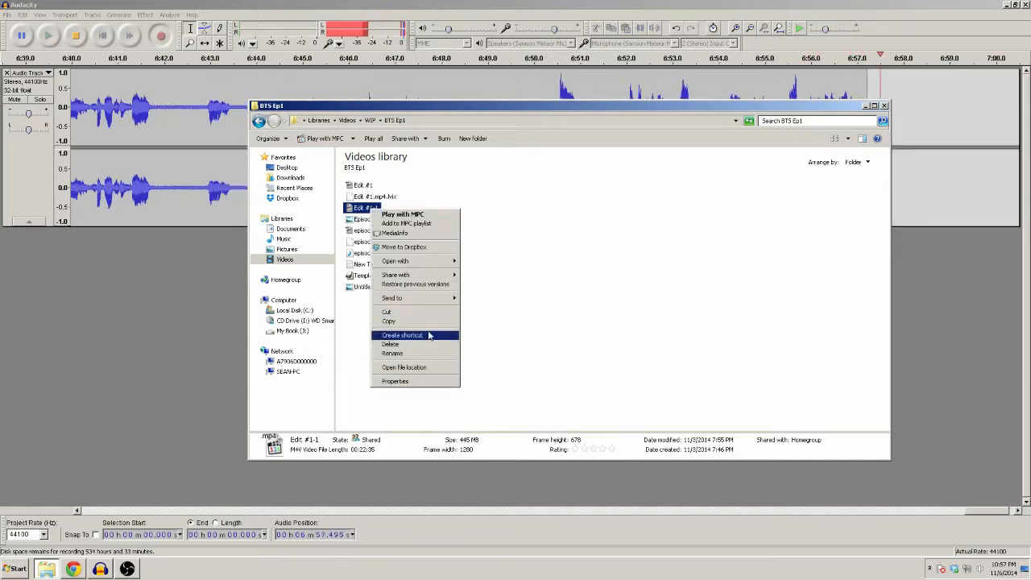
{"action": "left_click", "coordinate": [427, 311]}
{"action": "left_click", "coordinate": [260, 121]}
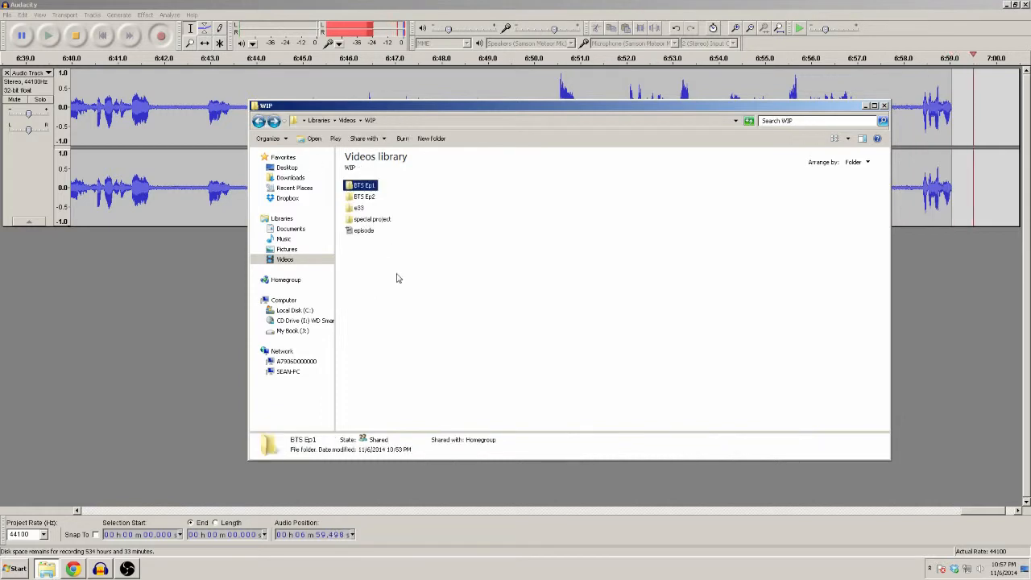
{"action": "right_click", "coordinate": [370, 278]}
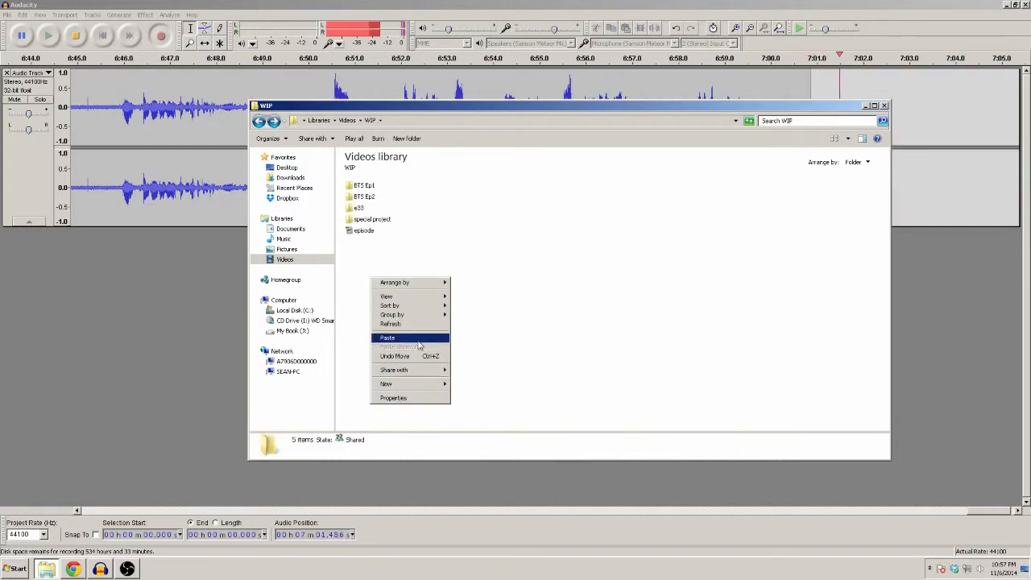
{"action": "left_click", "coordinate": [418, 340]}
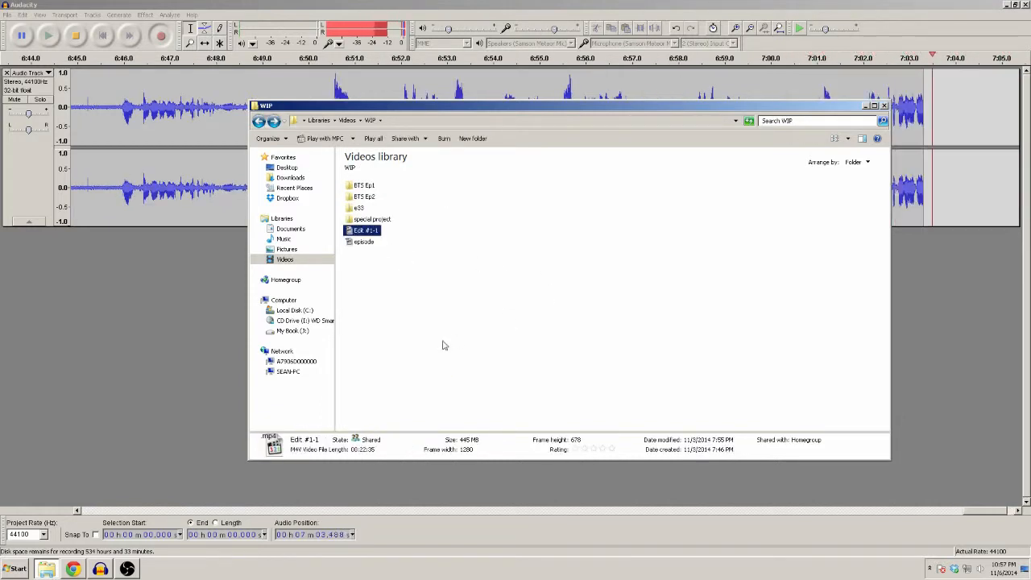
{"action": "double_click", "coordinate": [364, 186]}
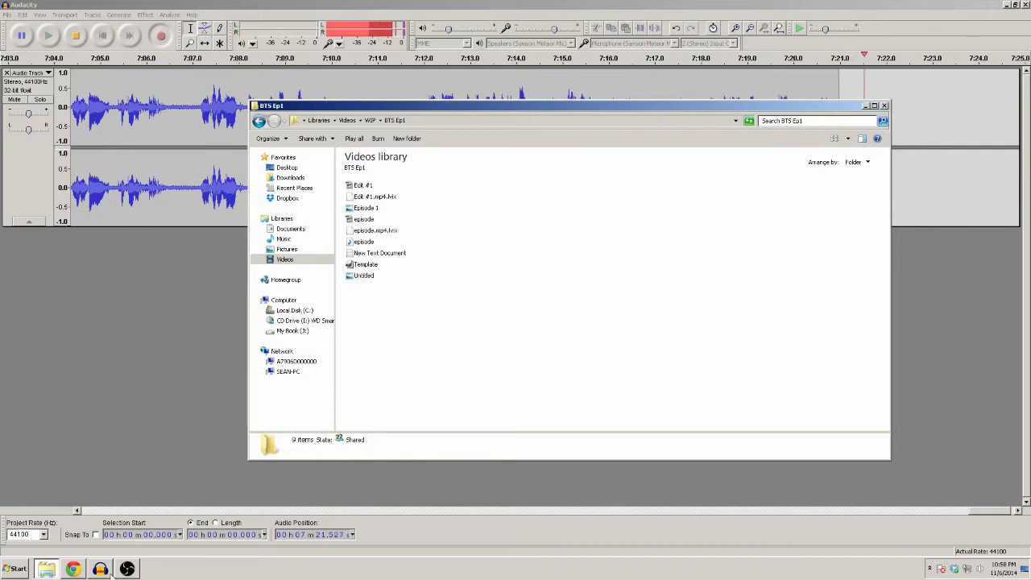
Switch to Open Broadcaster Software to view its recording window, and return to the BTS Ep1 folder
{"action": "left_click", "coordinate": [126, 569]}
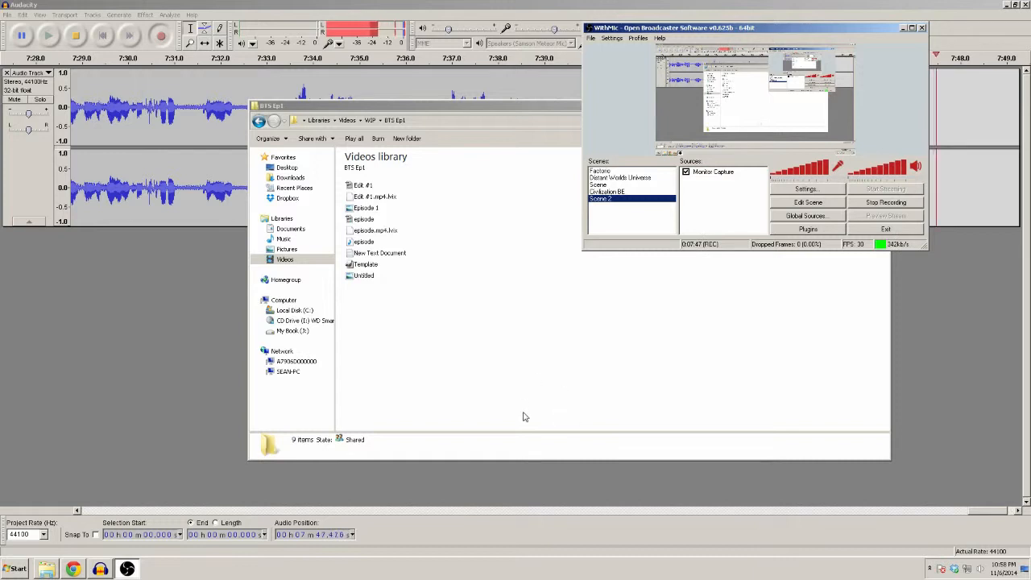
{"action": "left_click", "coordinate": [447, 287]}
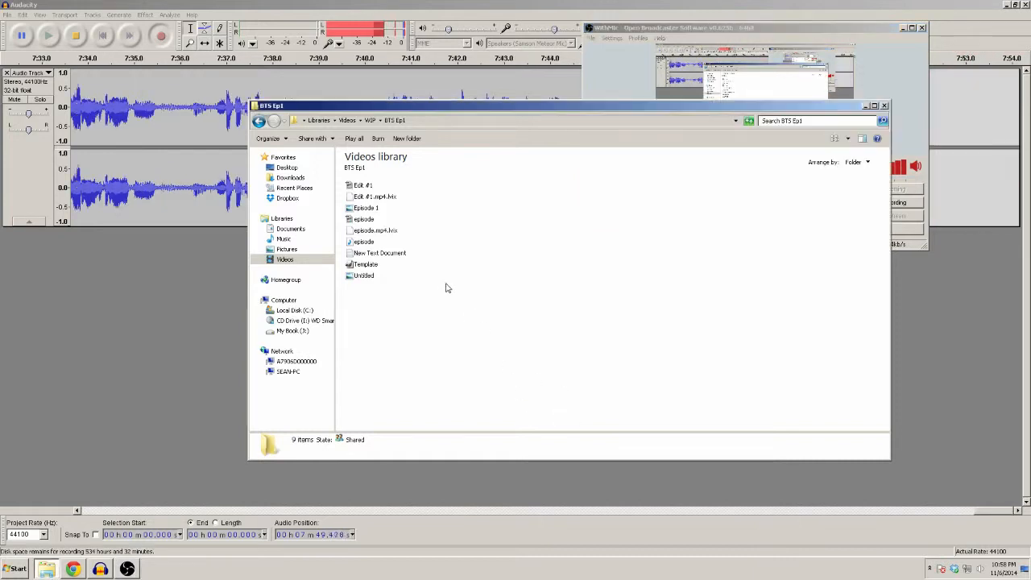
Open New Text Document in the BTS Ep1 folder, review the episode's title, description and tags, and close it
{"action": "left_click", "coordinate": [394, 254]}
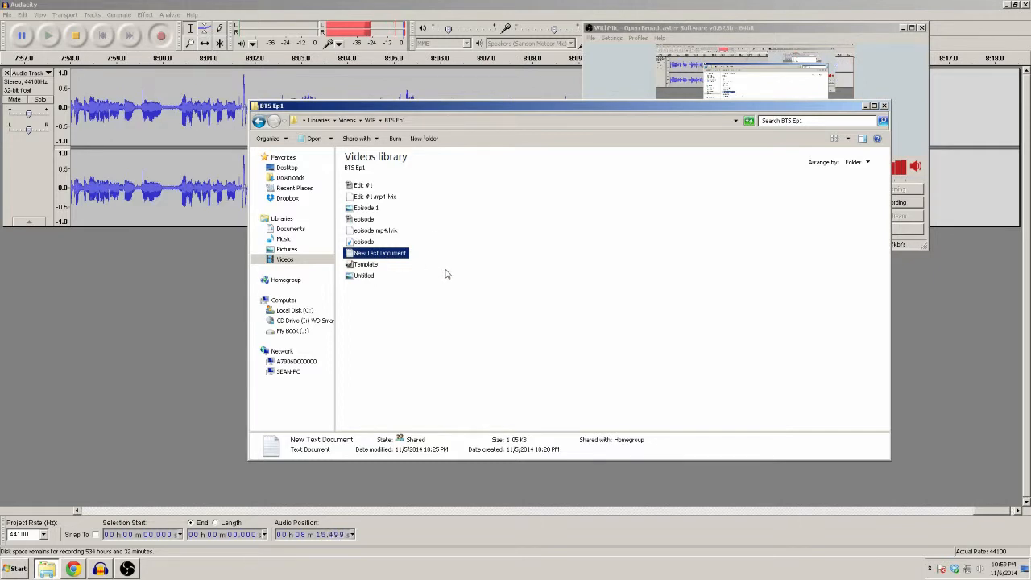
{"action": "double_click", "coordinate": [406, 259]}
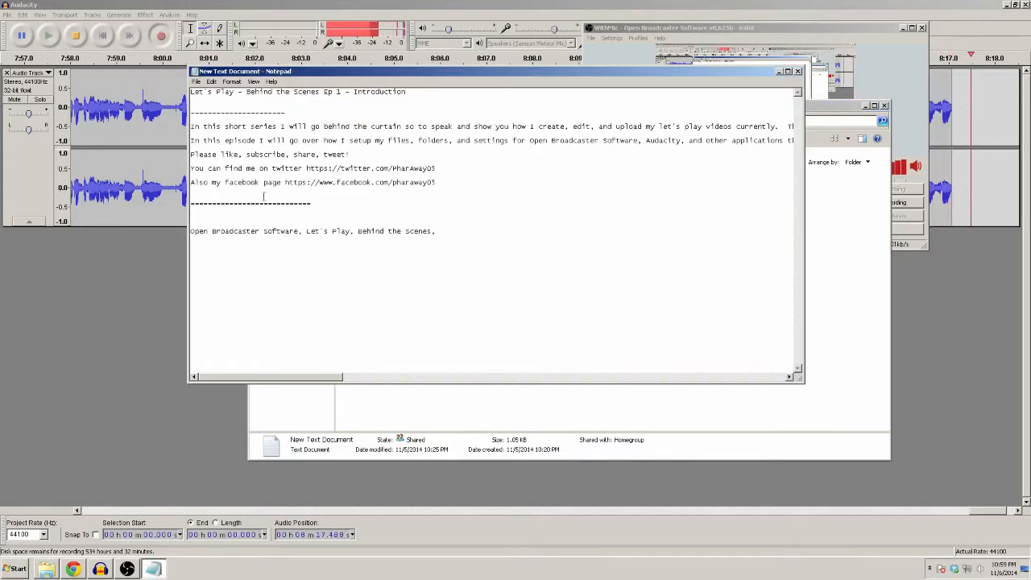
{"action": "left_click_drag", "start_coordinate": [472, 186], "coordinate": [447, 197]}
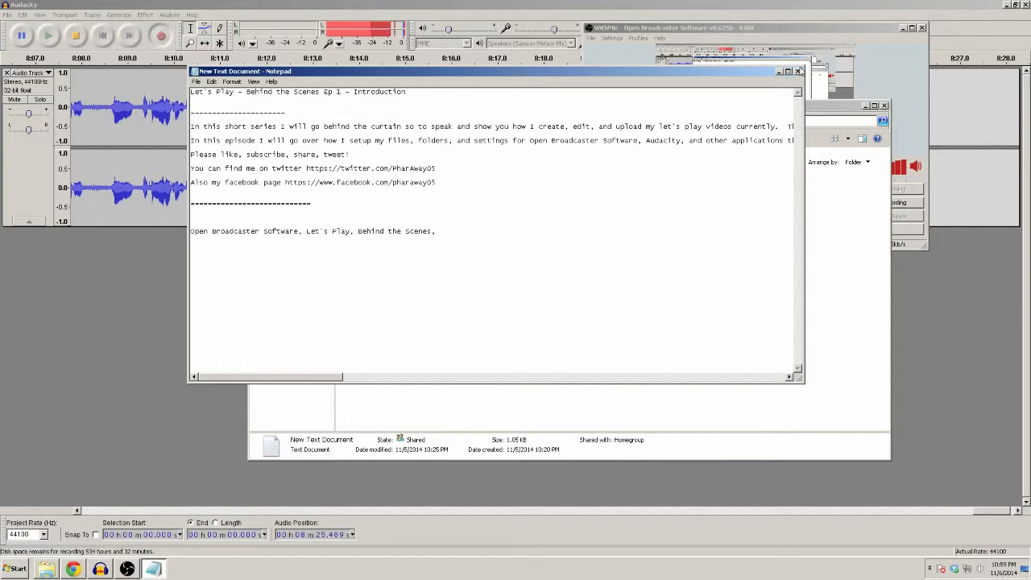
{"action": "left_click", "coordinate": [797, 71]}
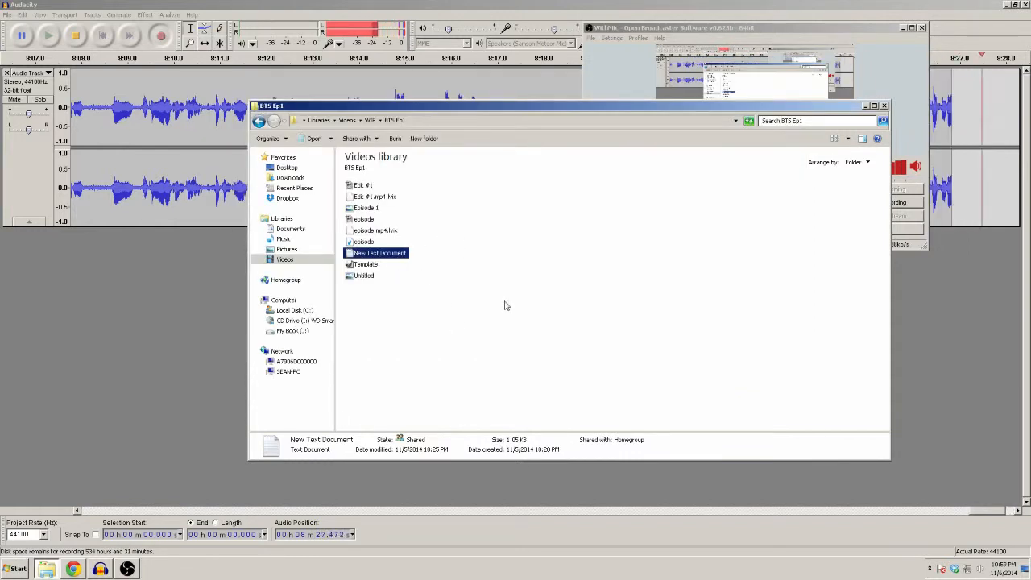